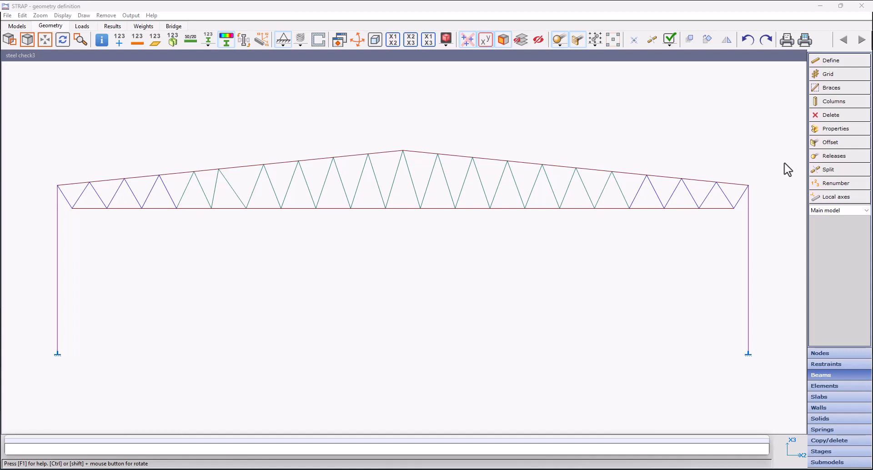
Start a beam end release definition, selecting four bottom-chord beams individually and the members around the ridge with a rectangular window
left_click(834, 160)
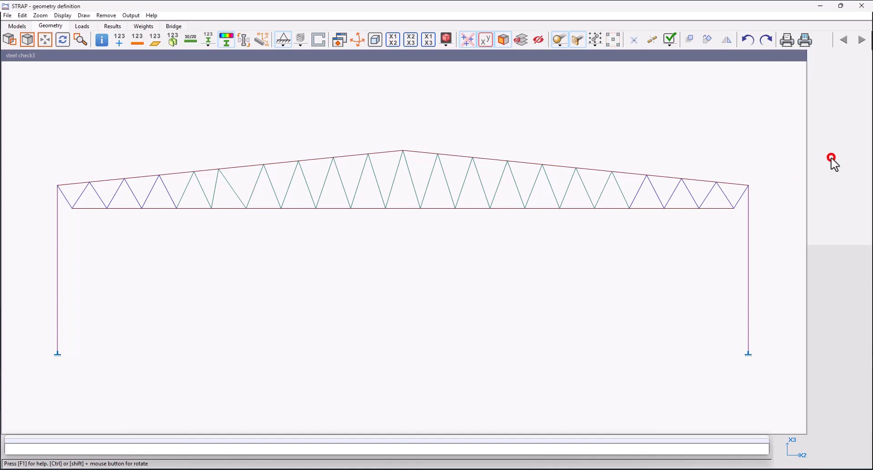
left_click(832, 158)
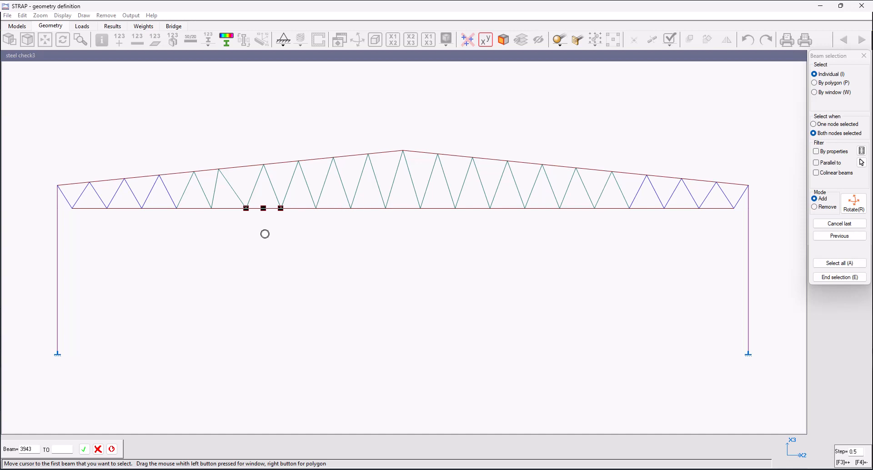
left_click(196, 214)
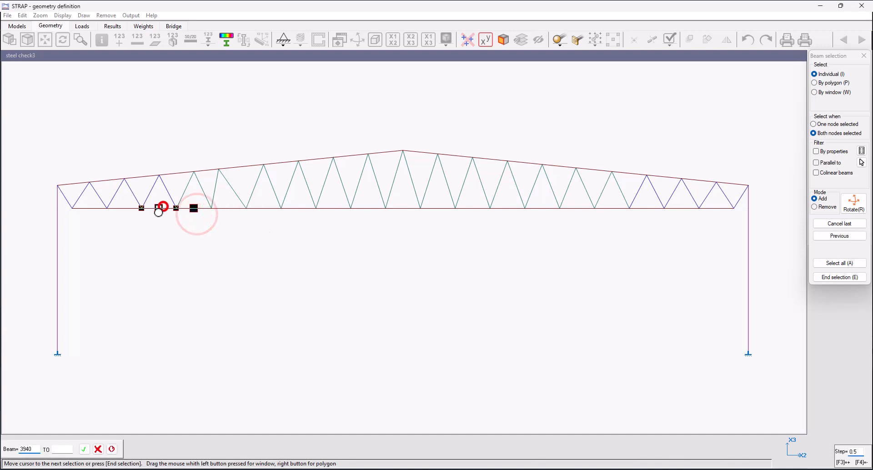
left_click(128, 209)
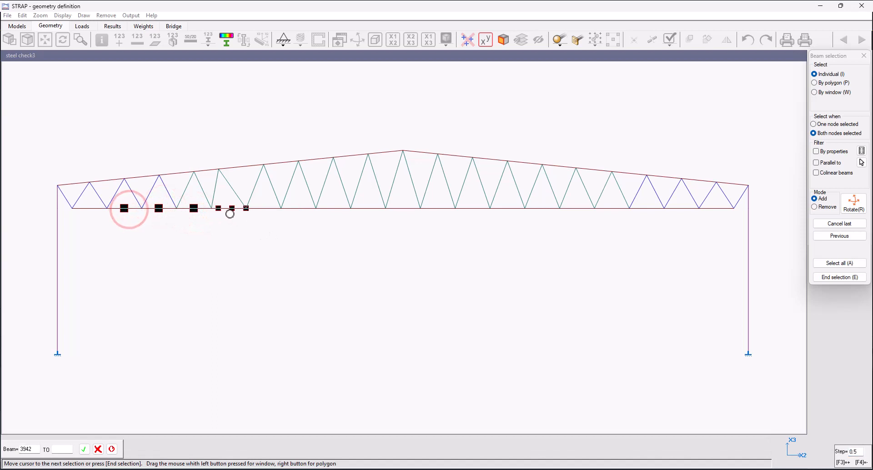
left_click(230, 209)
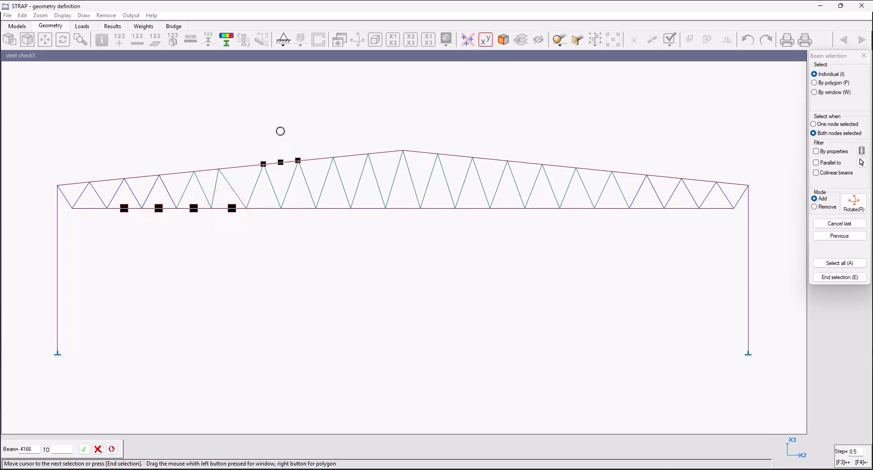
left_click_drag(281, 132, 452, 240)
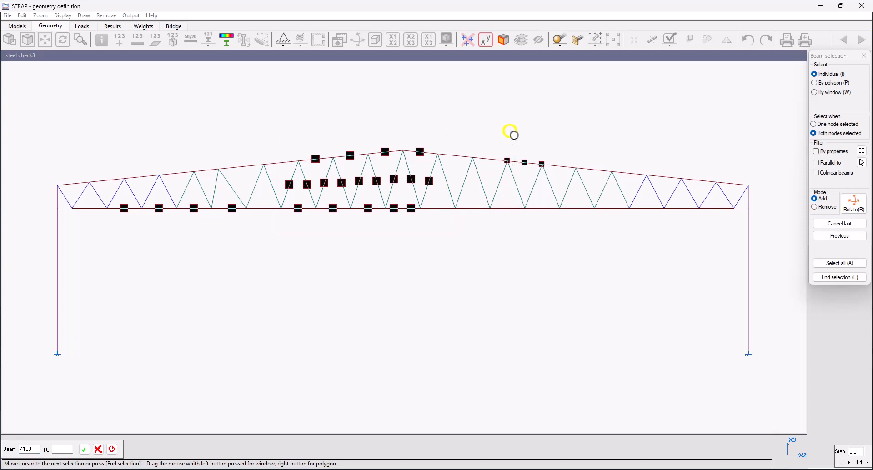
Add the truss chord and diagonal beams on the right half to the release selection by enclosing them in a polygon
right_click_drag(563, 139, 667, 158)
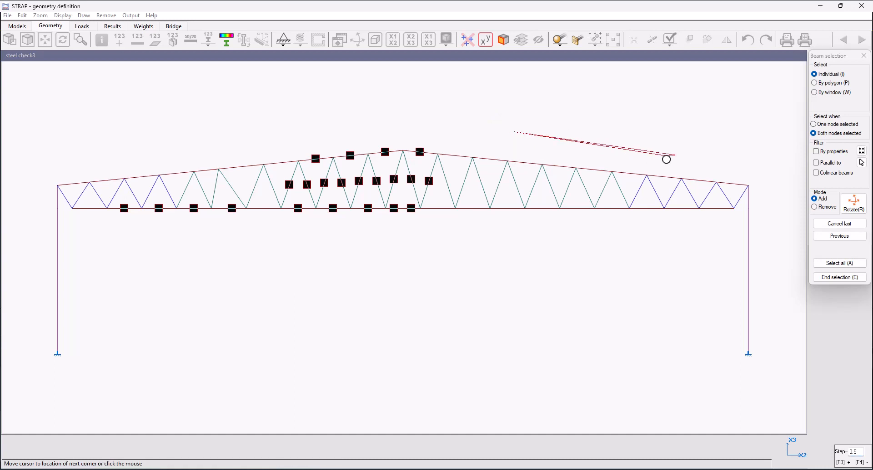
left_click(683, 244)
left_click(578, 249)
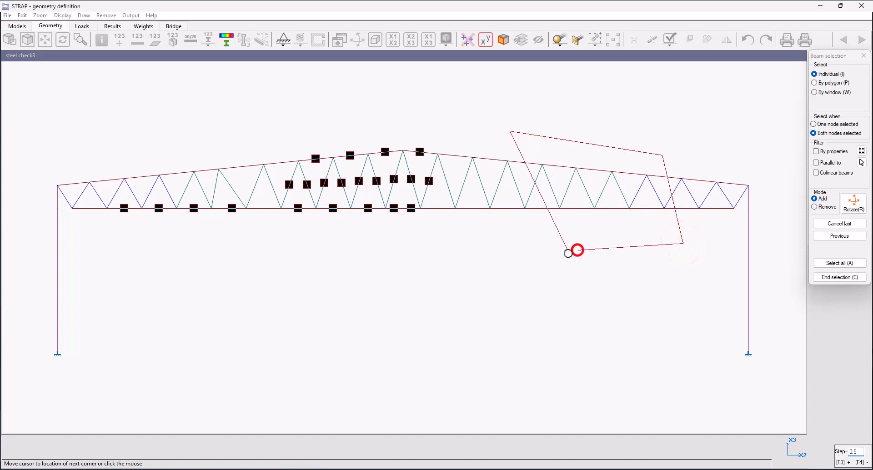
left_click(485, 242)
left_click(472, 198)
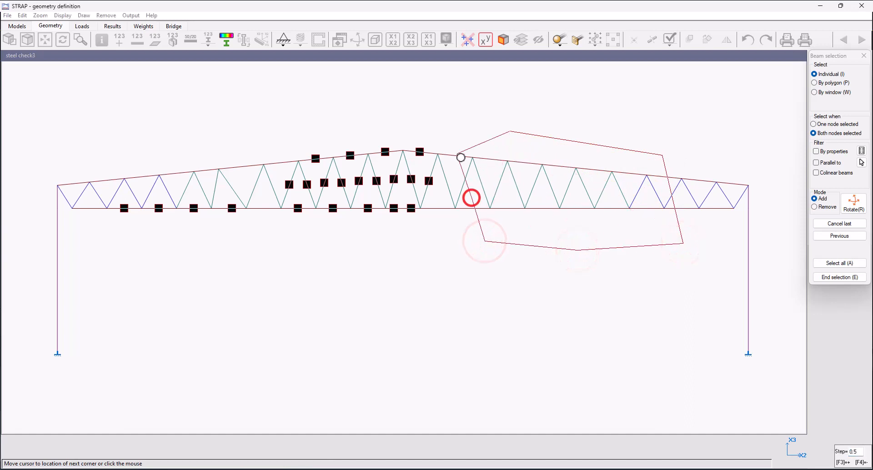
left_click(453, 143)
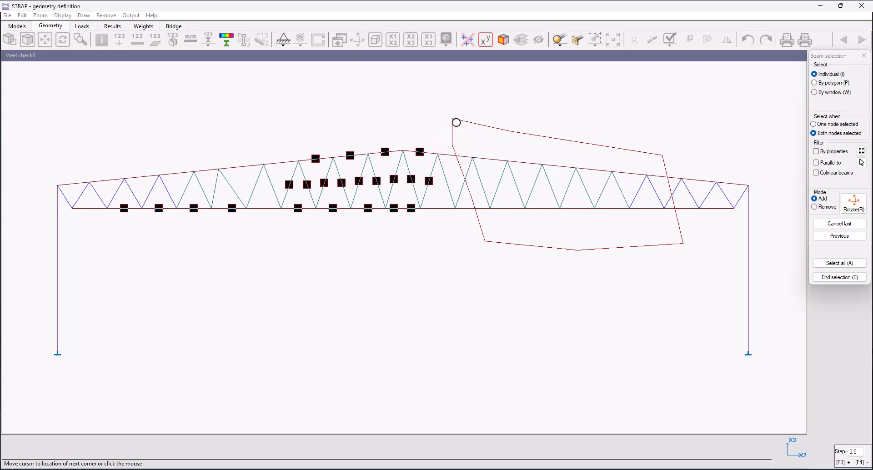
left_click(456, 122)
left_click(456, 121)
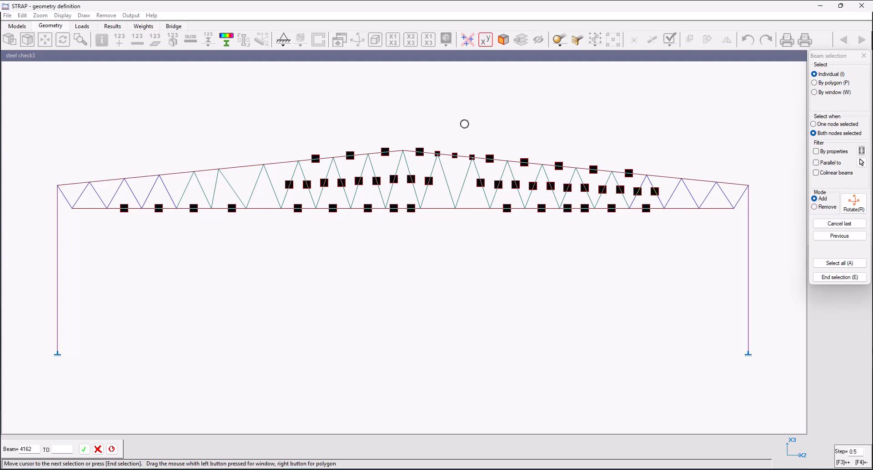
Continue the selection with two top-chord beams near the left column, and end it to apply the releases
right_click(477, 123)
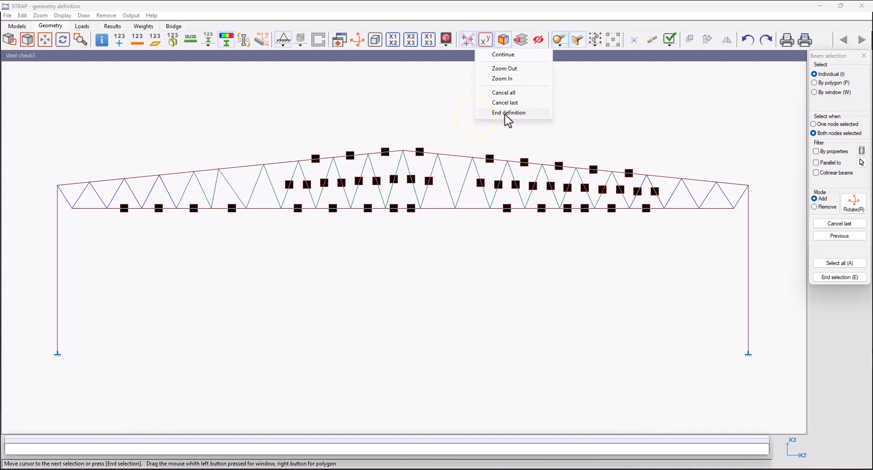
left_click(503, 54)
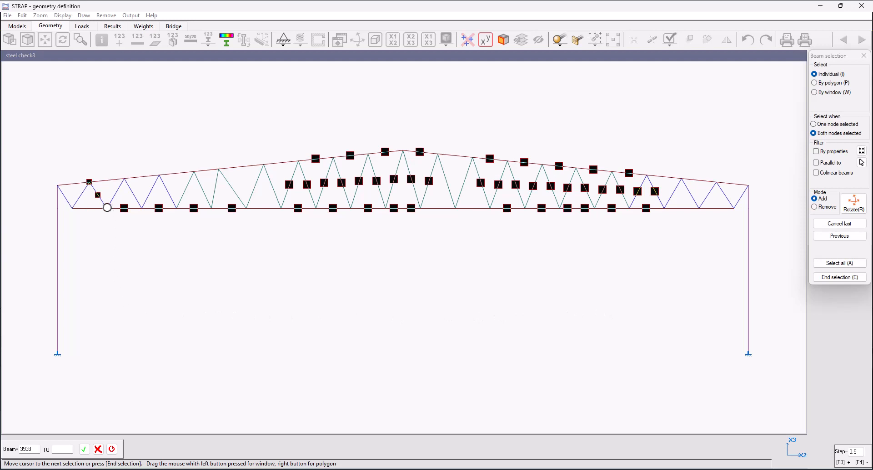
left_click(106, 182)
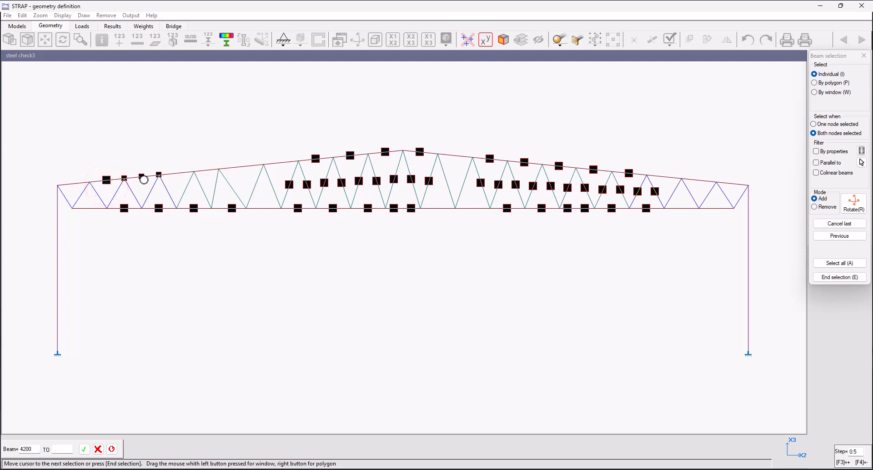
left_click(142, 177)
key("e")
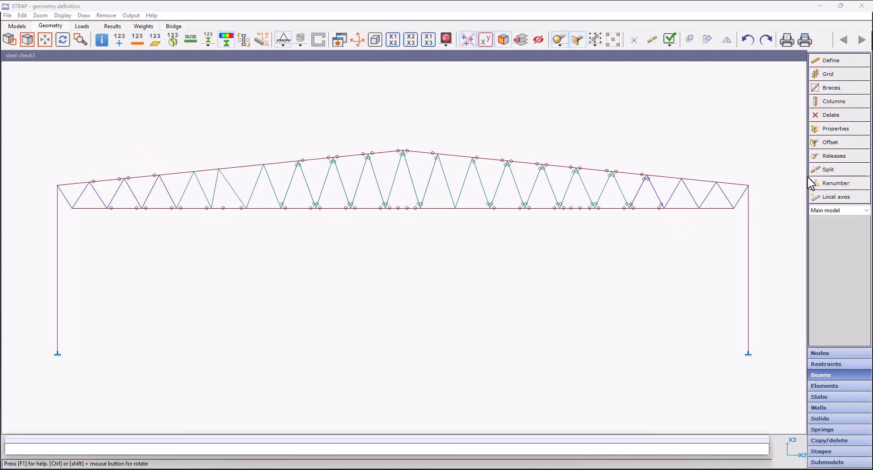
Apply M2 and M3 releases at both ends to the truss beams on the left half, selected with a rectangular window
left_click(836, 156)
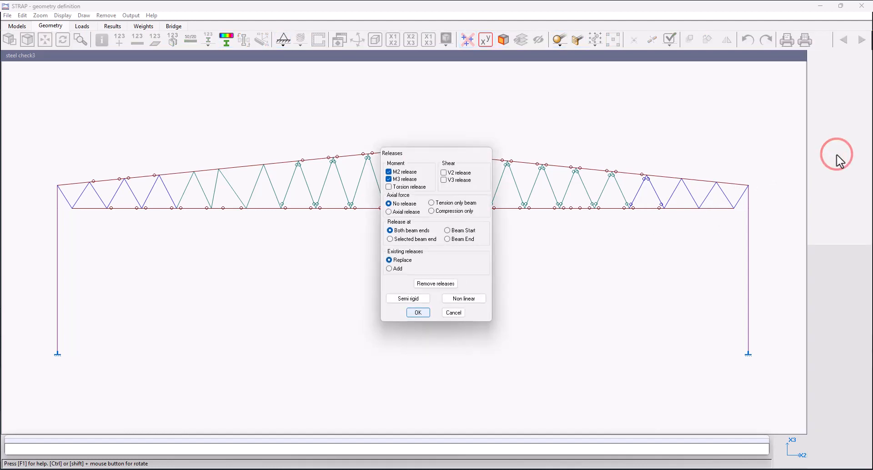
key("Return")
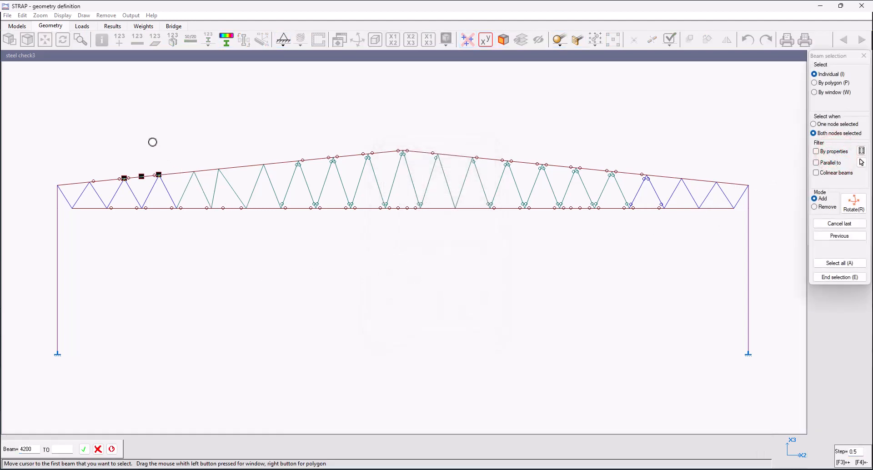
left_click_drag(141, 119, 343, 233)
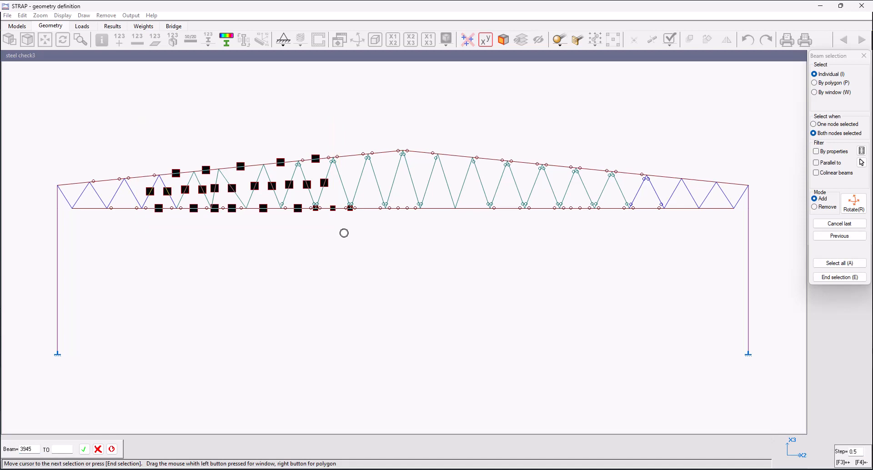
double_click(340, 229)
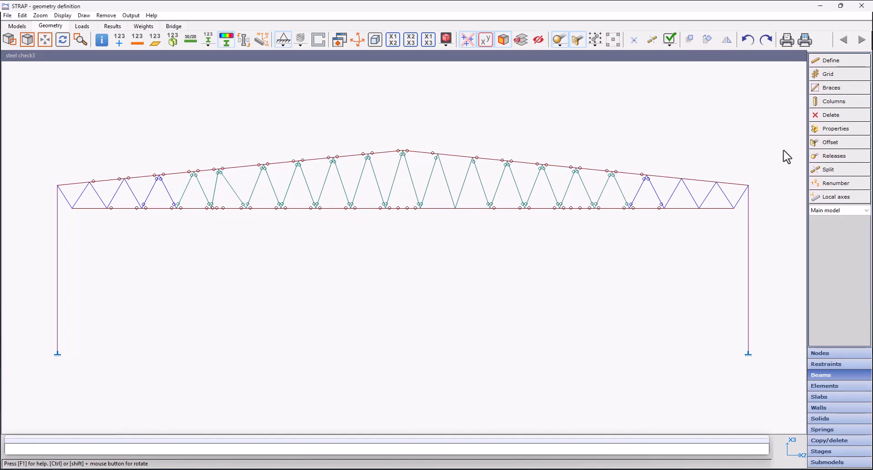
Apply the same moment releases to the truss beams from the ridge toward the right half, selected with a freehand polygon
left_click(827, 157)
key("Return")
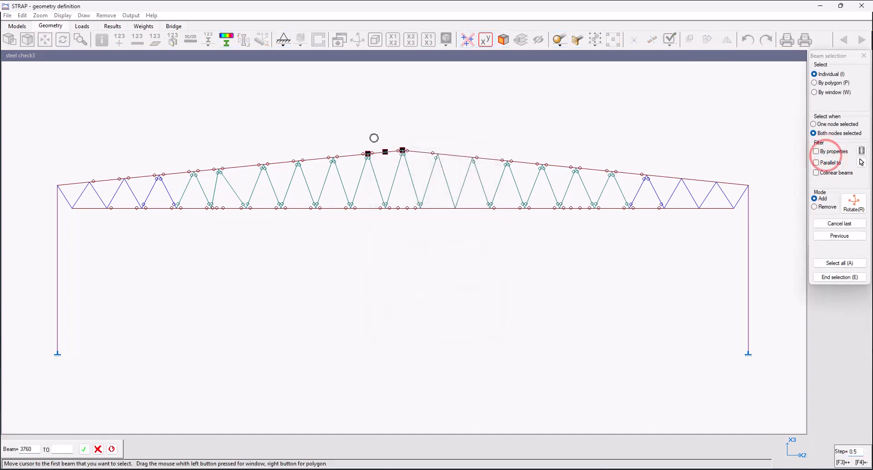
left_click(386, 128)
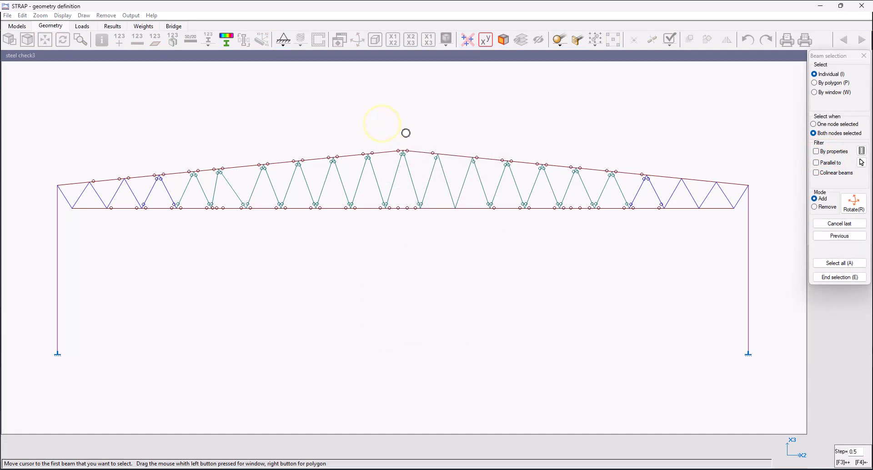
left_click(557, 147)
left_click(584, 240)
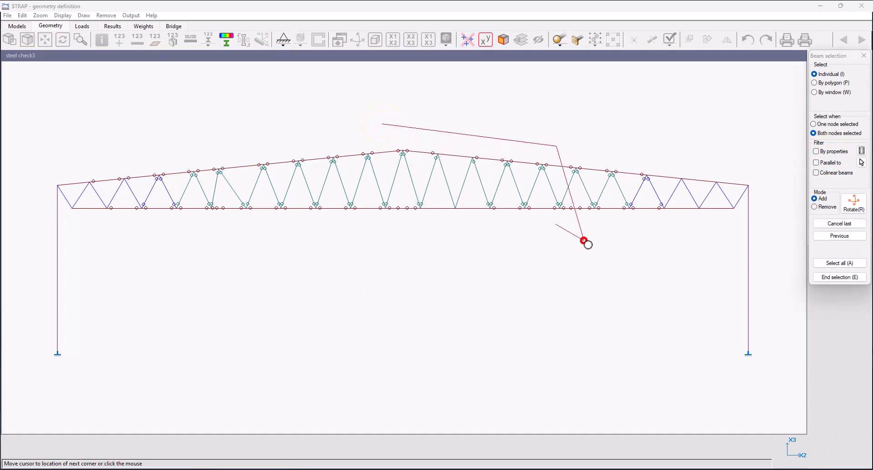
left_click(392, 252)
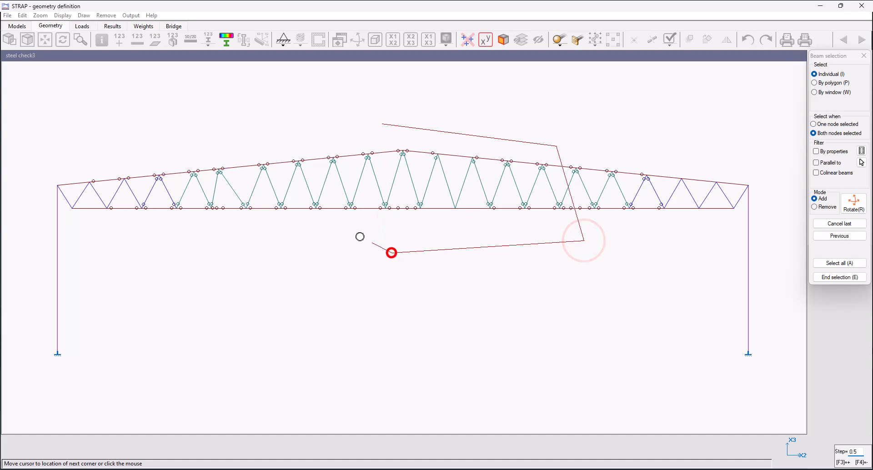
left_click(299, 196)
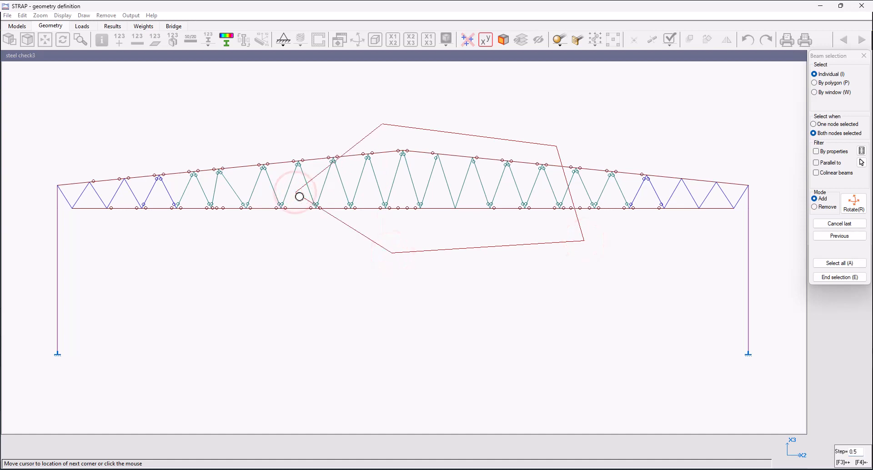
left_click(299, 197)
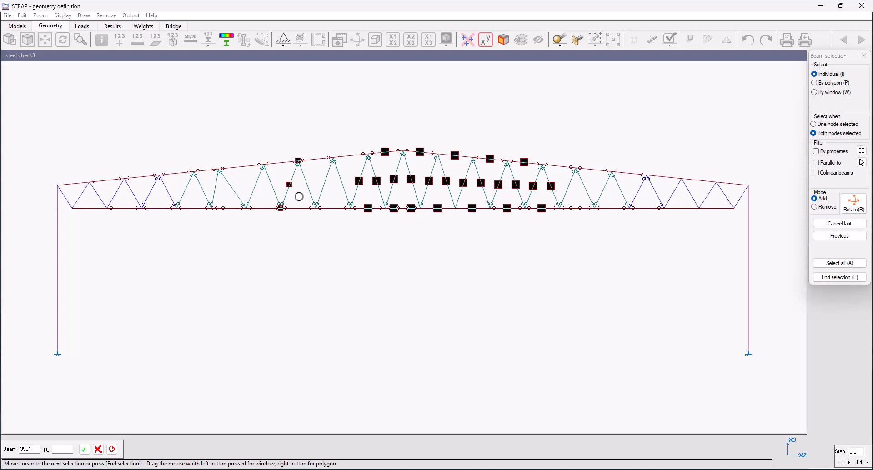
key("e")
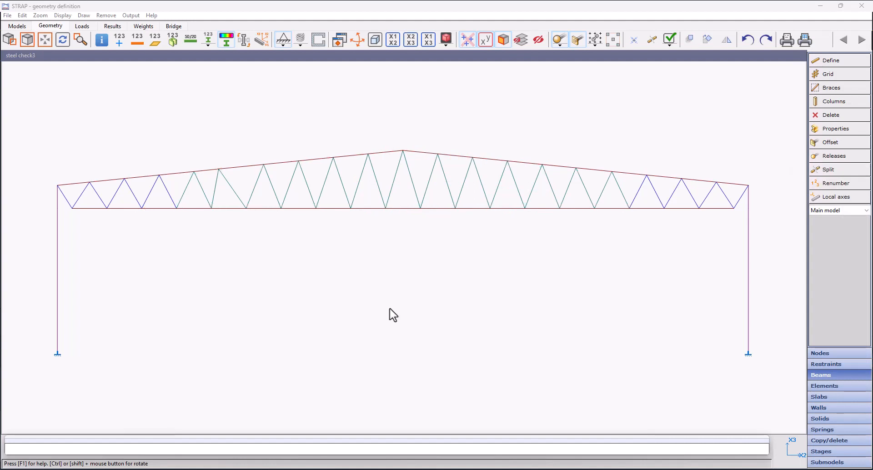
Apply M2 and M3 releases at both ends to the central truss beams, using the By window selection with a rectangle
left_click(819, 156)
key("Return")
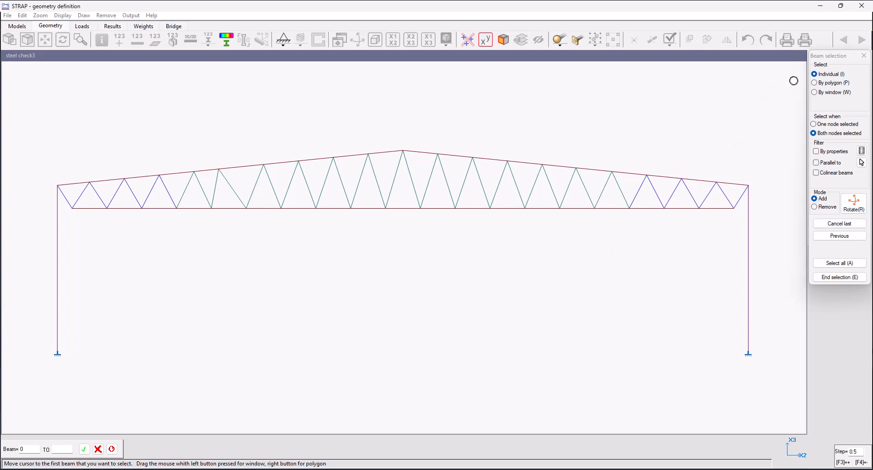
left_click(825, 92)
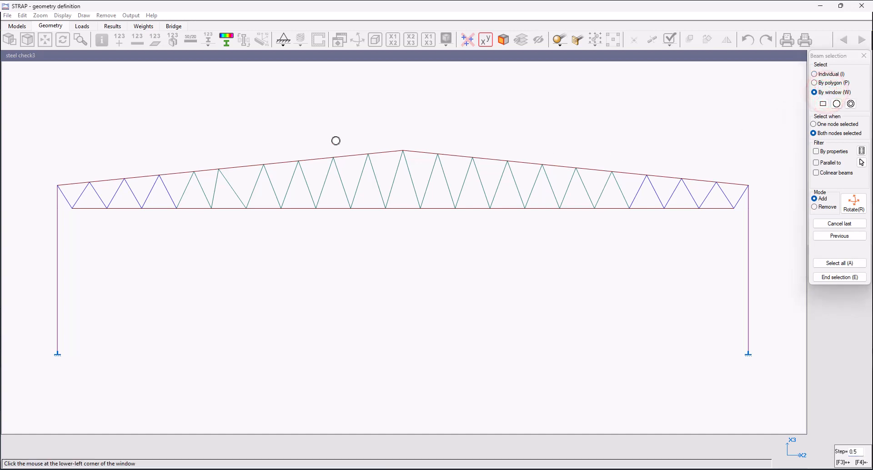
left_click(275, 126)
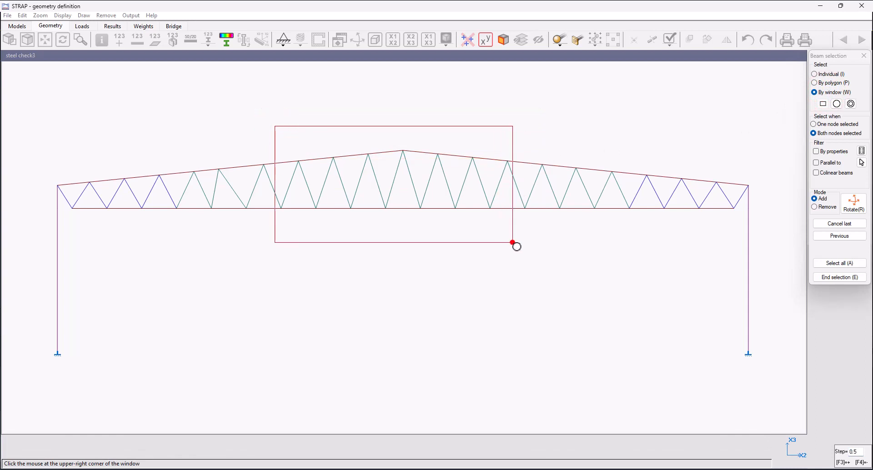
left_click(513, 243)
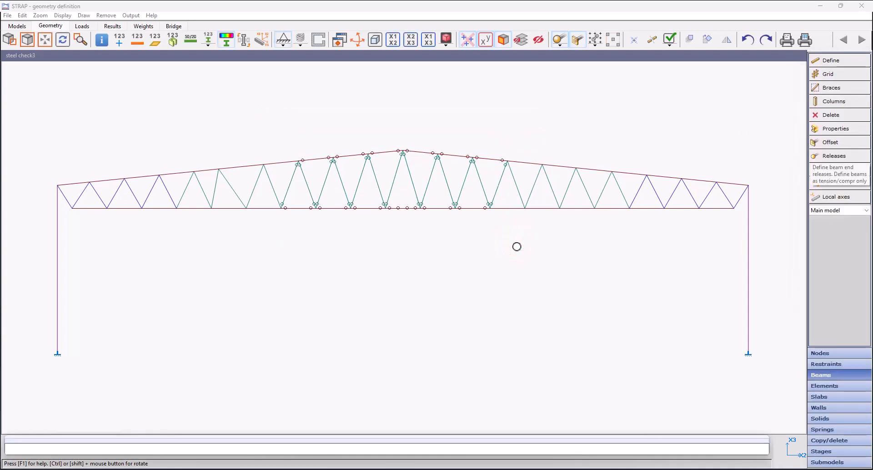
Apply M2 and M3 releases at both ends to the central truss beams, enclosing them with a six-corner By polygon selection
left_click(844, 162)
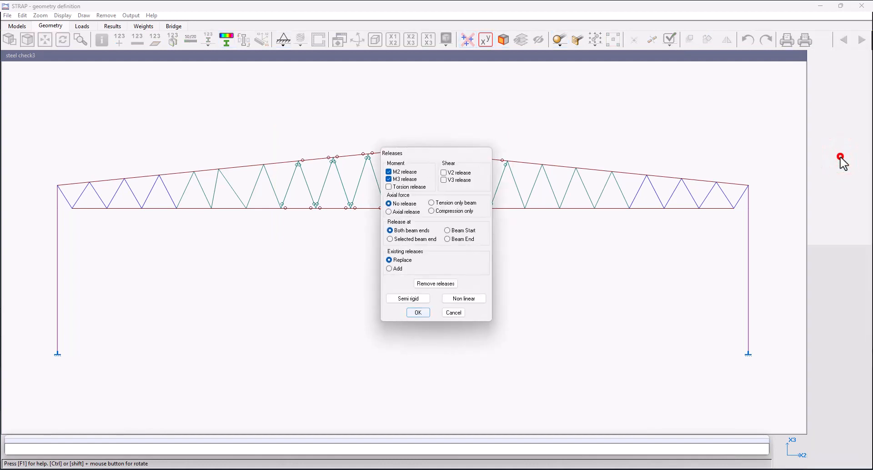
key("Return")
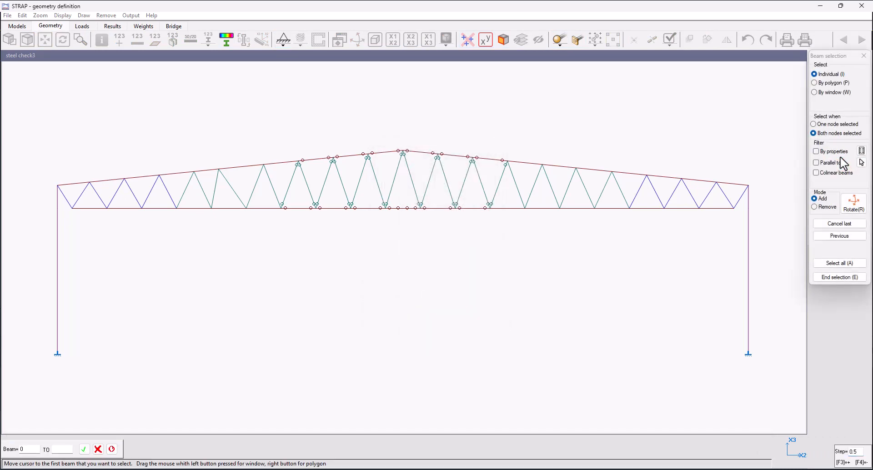
left_click(830, 84)
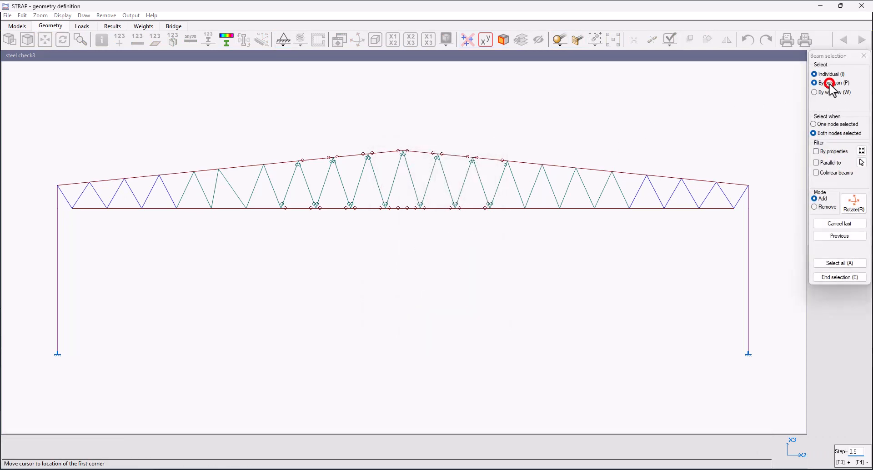
left_click(349, 117)
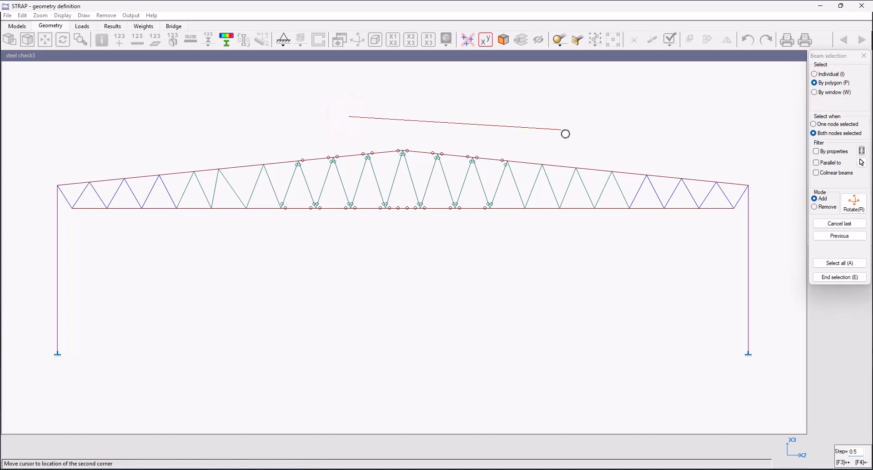
left_click(561, 129)
left_click(568, 251)
left_click(478, 259)
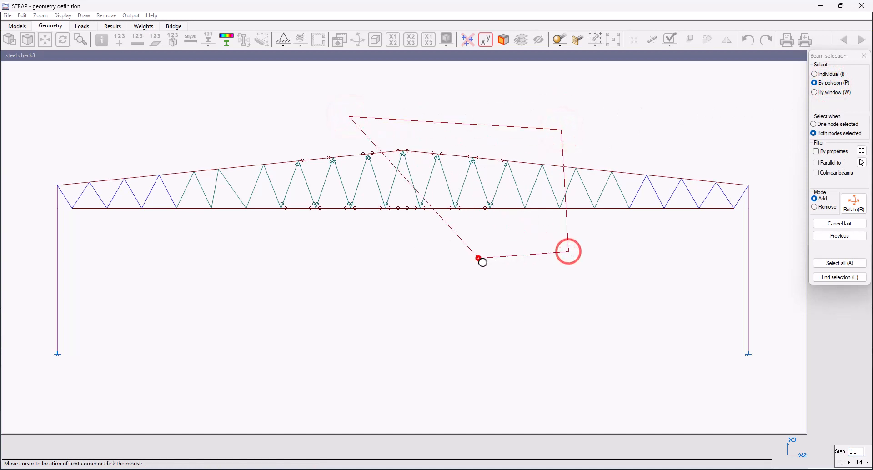
left_click(298, 256)
left_click(250, 237)
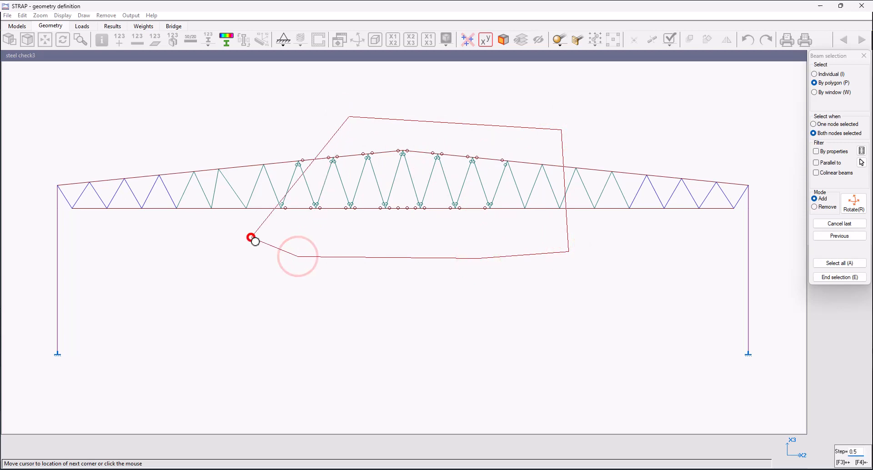
left_click(251, 237)
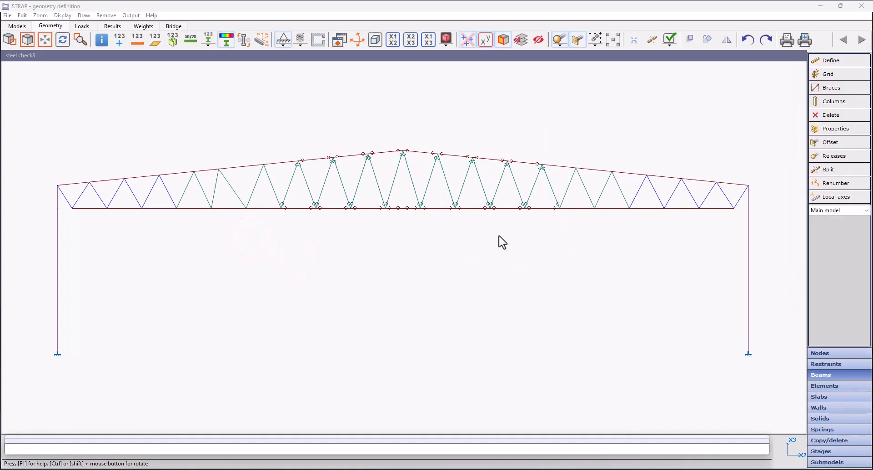
Apply M2 and M3 releases at both ends to both columns, using One node selected and a rectangular window around their lower parts
left_click(825, 158)
left_click(416, 303)
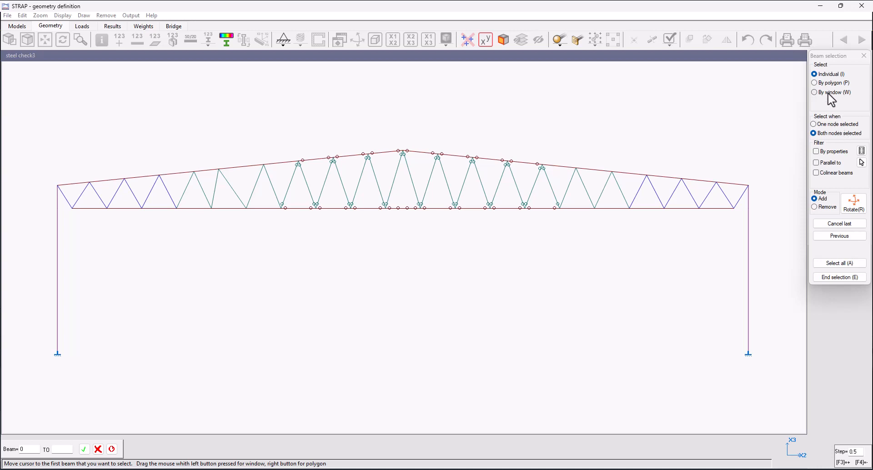
left_click(831, 124)
left_click(829, 93)
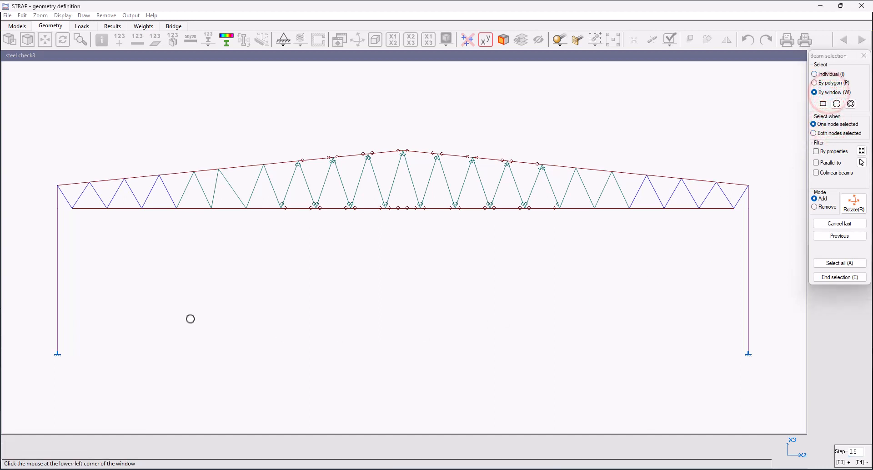
left_click(31, 297)
left_click(781, 397)
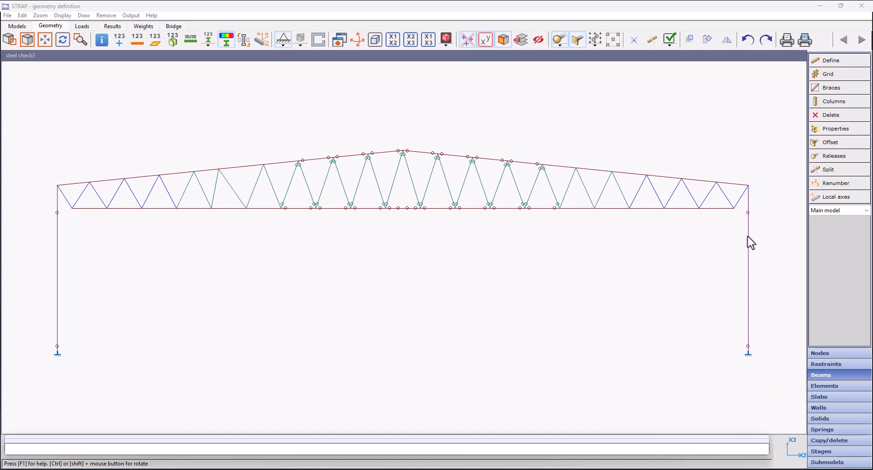
Start another M2 and M3 release selection with Both nodes selected, examine the By properties filter's section list, and turn that filter off
left_click(823, 155)
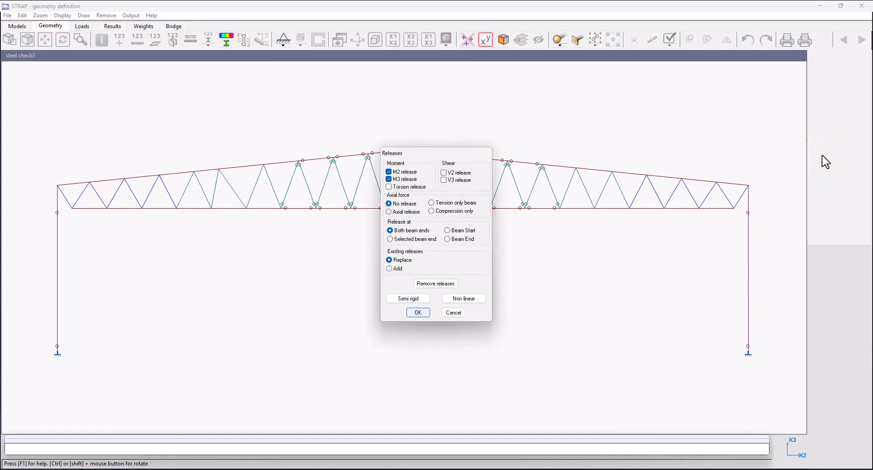
key("Return")
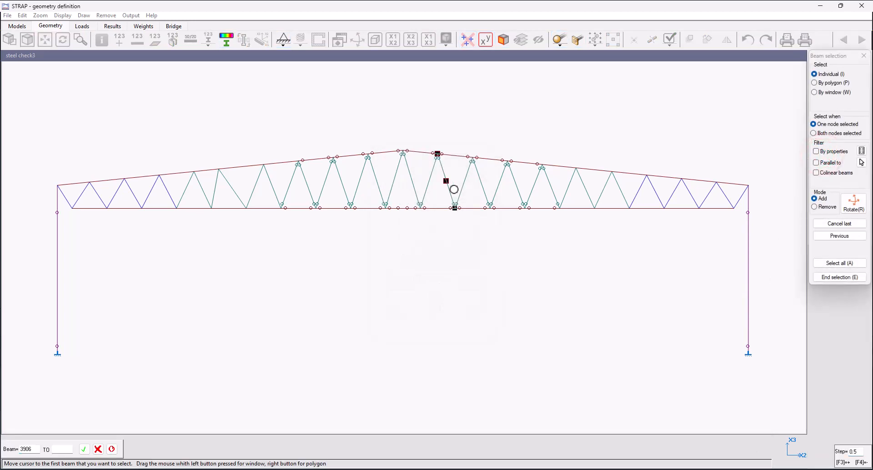
left_click(826, 133)
left_click(832, 152)
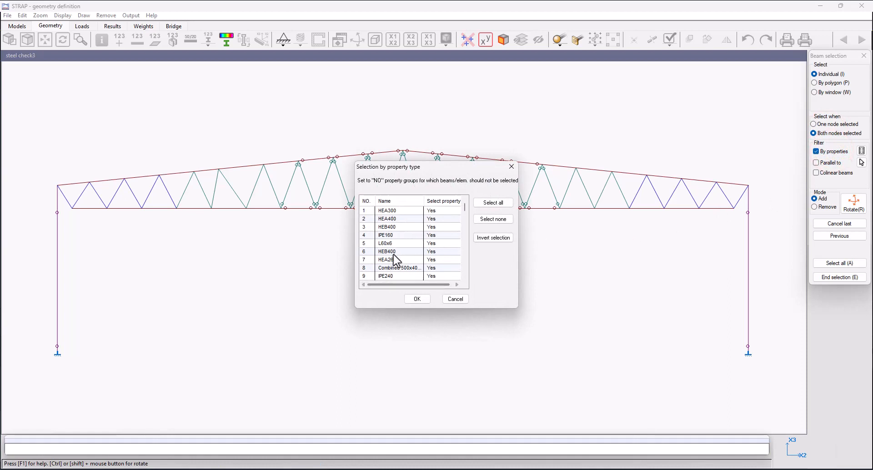
scroll(394, 259, "down", 2)
scroll(396, 261, "down", 2)
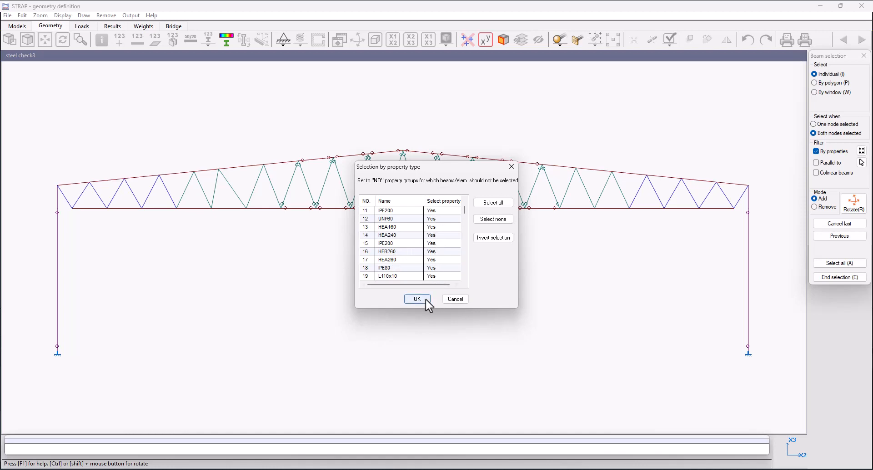
left_click(453, 301)
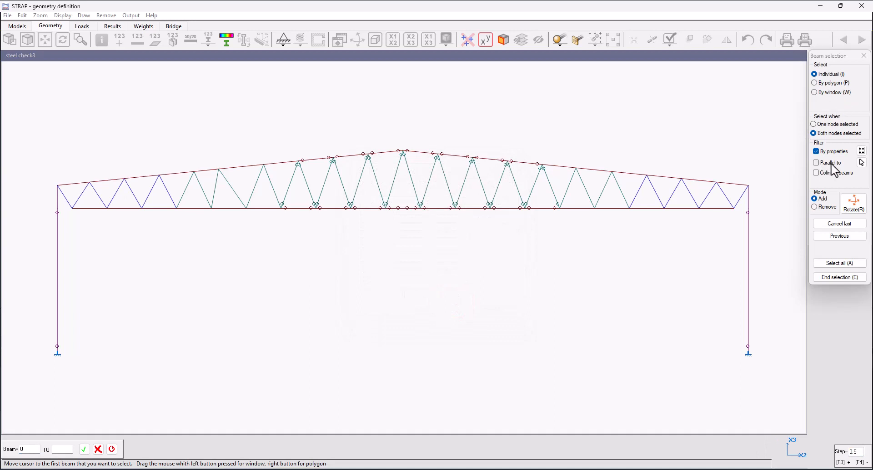
left_click(816, 152)
Apply the releases to all vertical beams, filtering parallel to the left column and windowing the whole frame
left_click(816, 163)
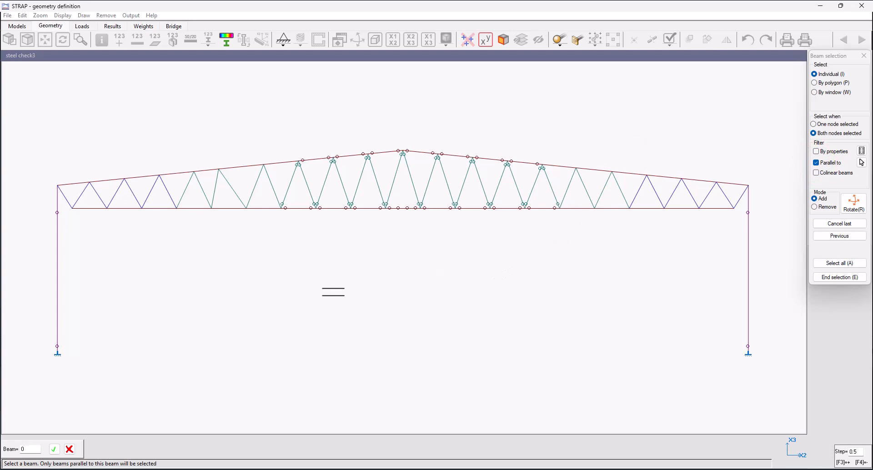
left_click(58, 279)
left_click(56, 281)
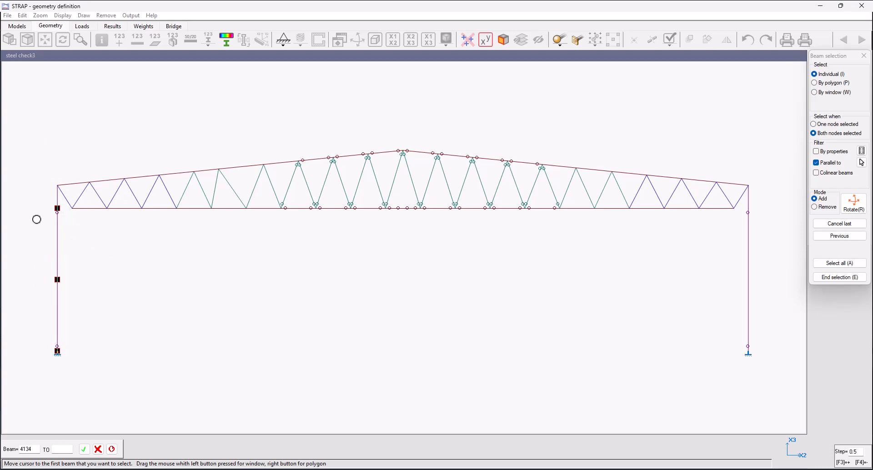
left_click_drag(35, 121, 770, 393)
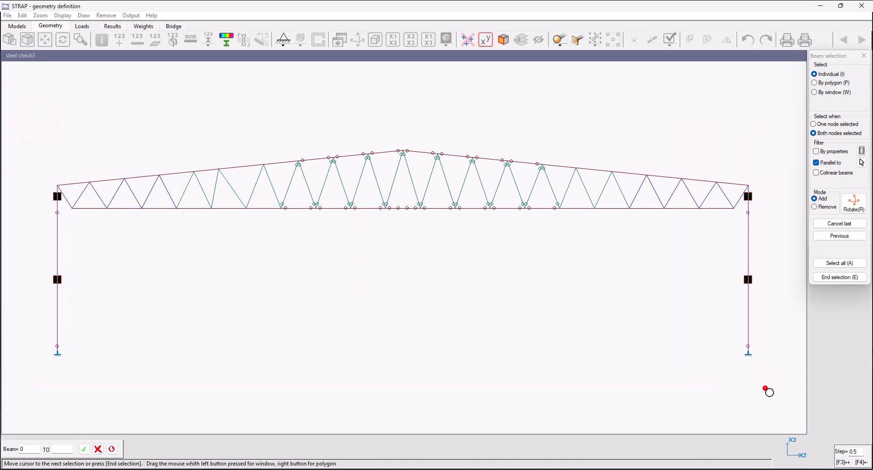
key("e")
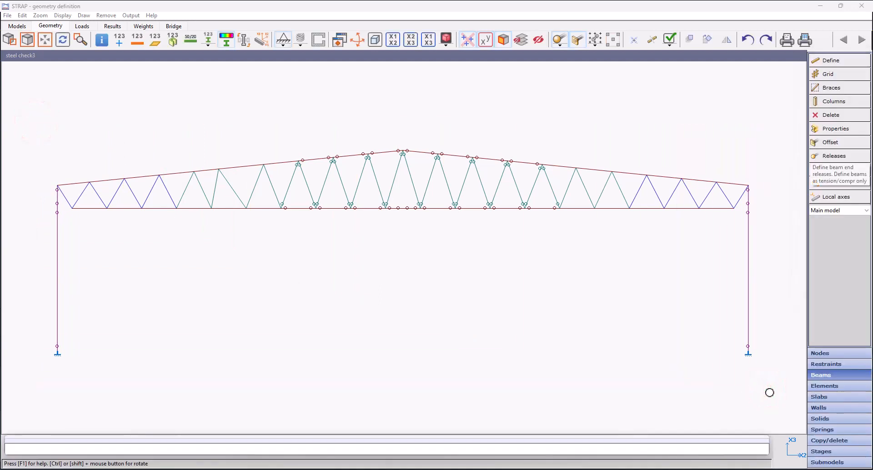
Apply M2 and M3 releases to the left top chord and the full bottom chord, selecting each with the Colinear beams filter
left_click(767, 391)
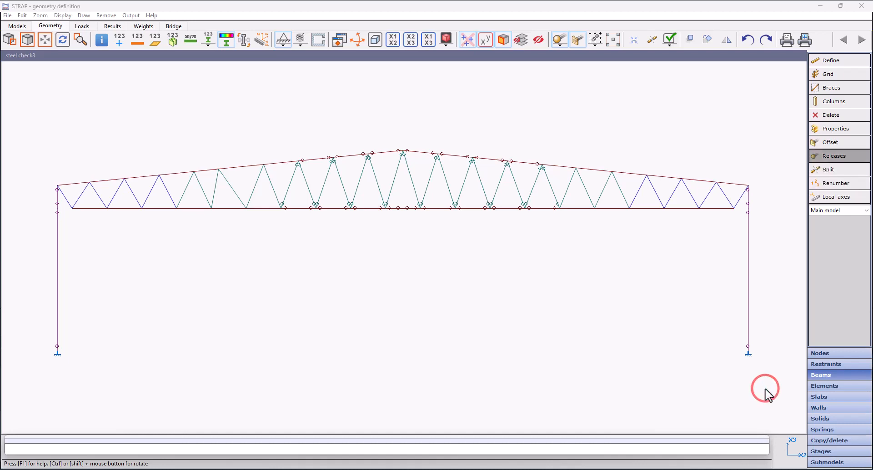
key("Return")
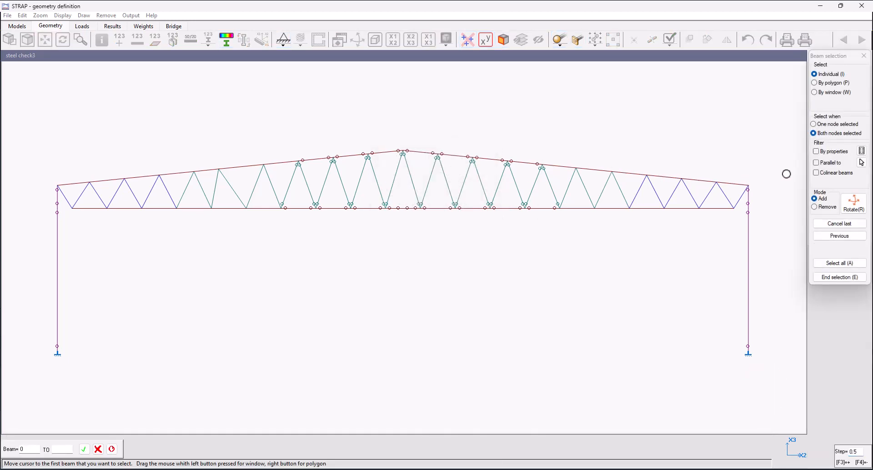
left_click(816, 173)
left_click(241, 169)
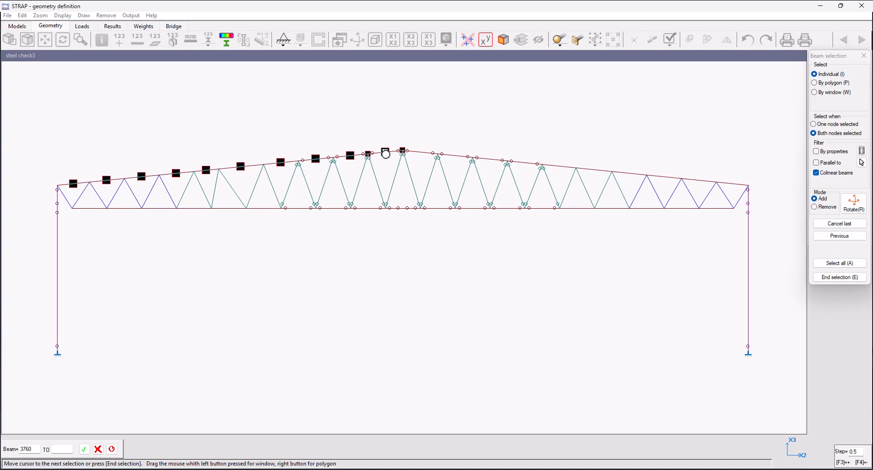
left_click(169, 165)
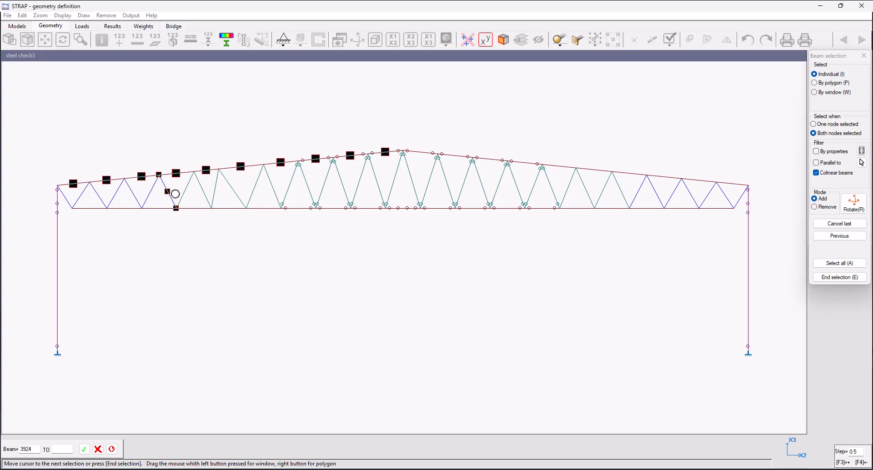
left_click(195, 216)
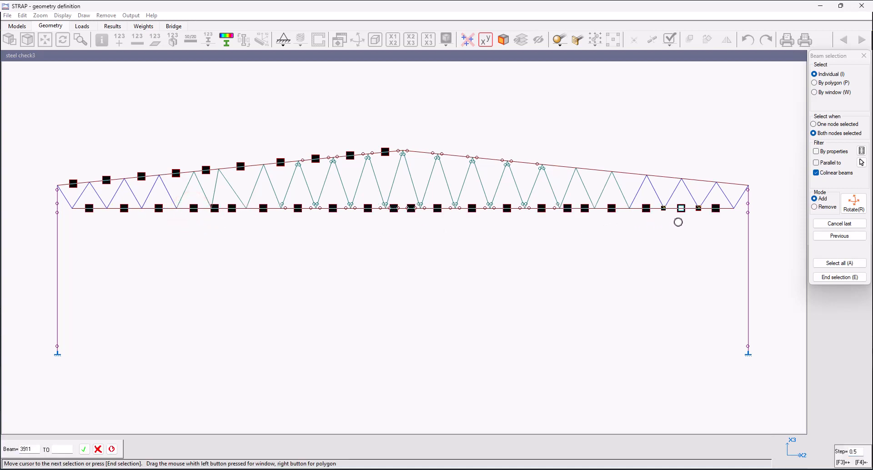
key("e")
Start another M2 and M3 release assignment and select the right part of the truss with a rectangular window
left_click(706, 213)
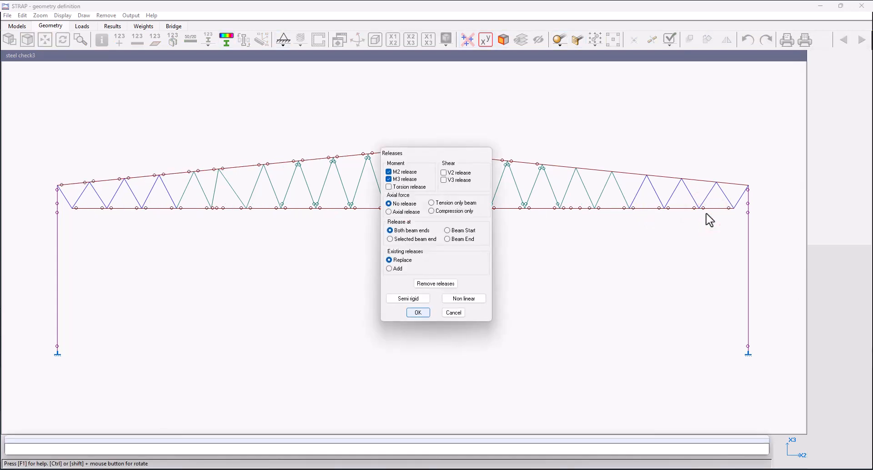
key("Return")
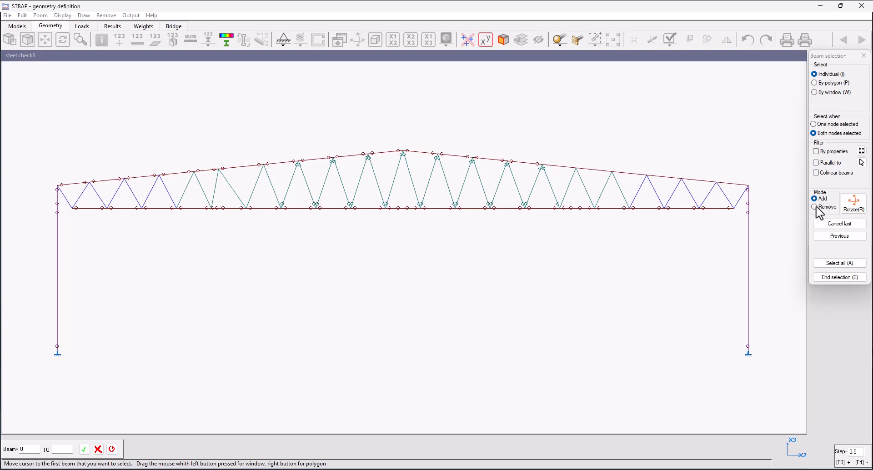
left_click_drag(488, 127, 769, 252)
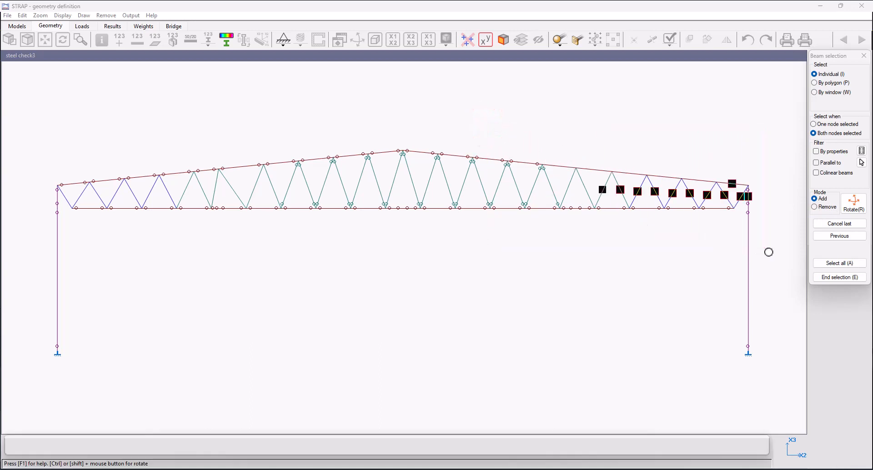
Remove four chord and diagonal beams at the selection's inner end and three beams beside the right column from the selection
left_click(815, 207)
left_click(529, 163)
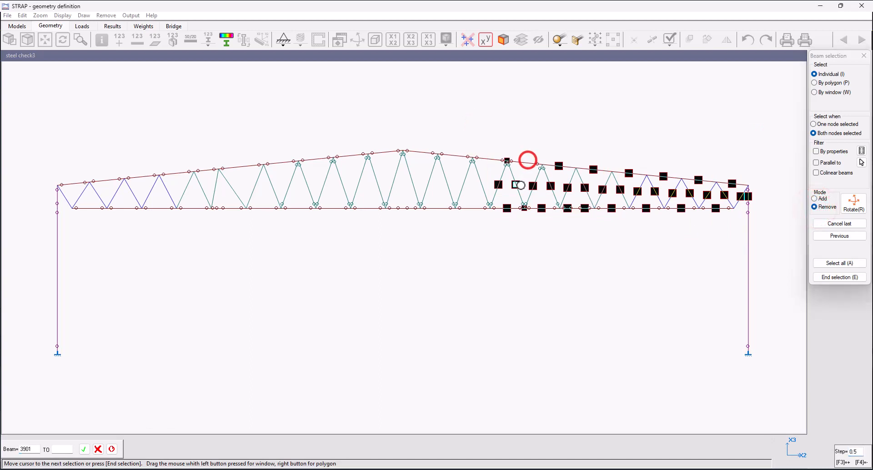
left_click(517, 183)
left_click(499, 184)
left_click(509, 209)
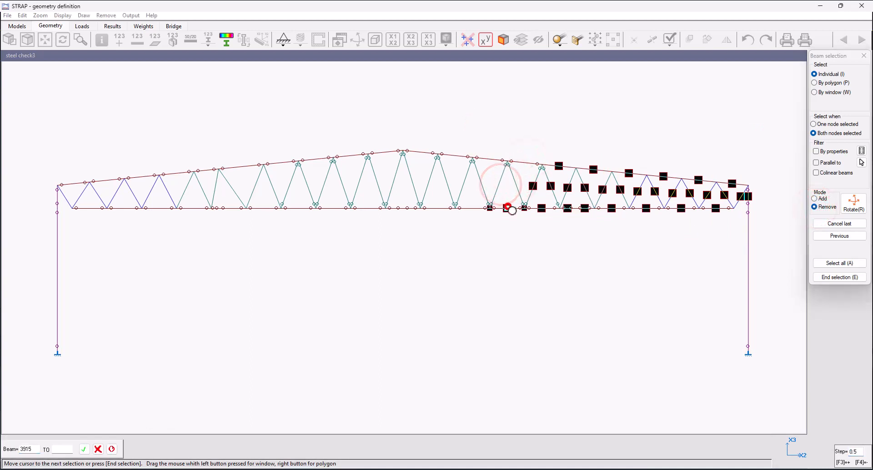
left_click(750, 198)
left_click(735, 184)
left_click(740, 196)
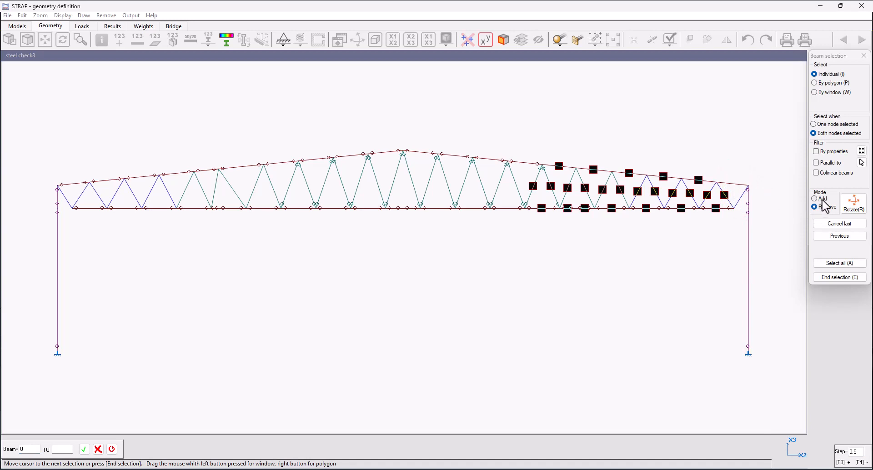
Rotate the model about the screen X,Y axes to an oblique 3D view during the beam selection
left_click(854, 205)
left_click_drag(443, 240, 313, 232)
left_click_drag(418, 197, 367, 231)
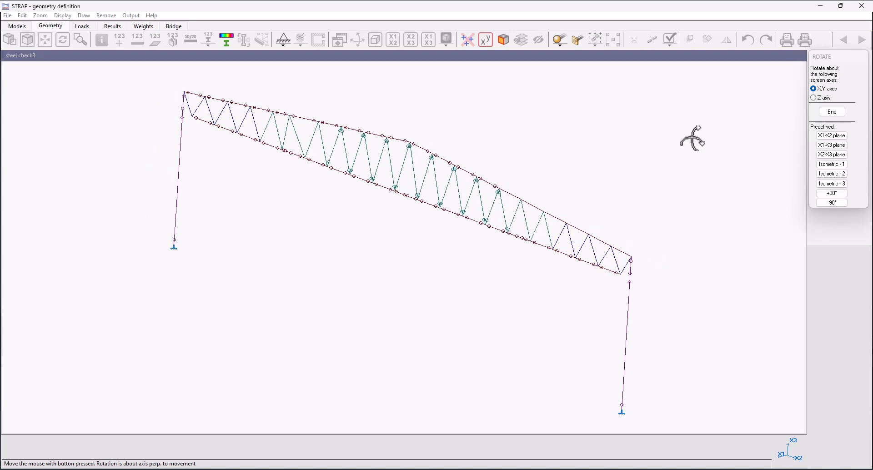
left_click(831, 112)
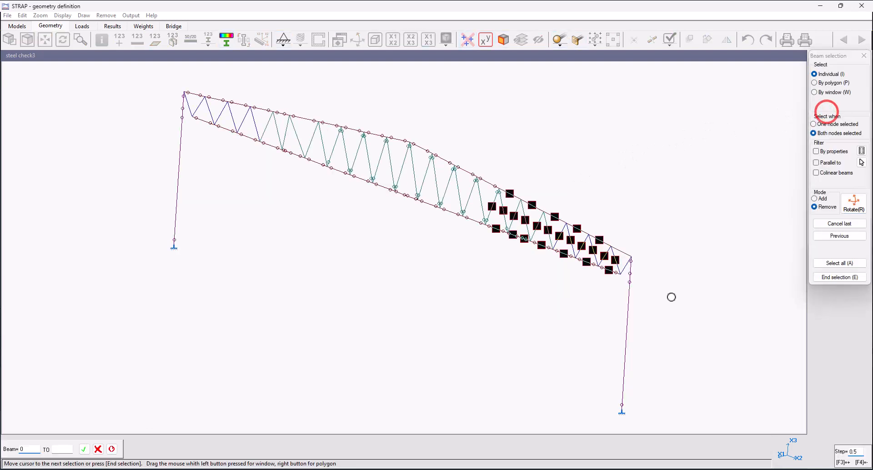
left_click(374, 149)
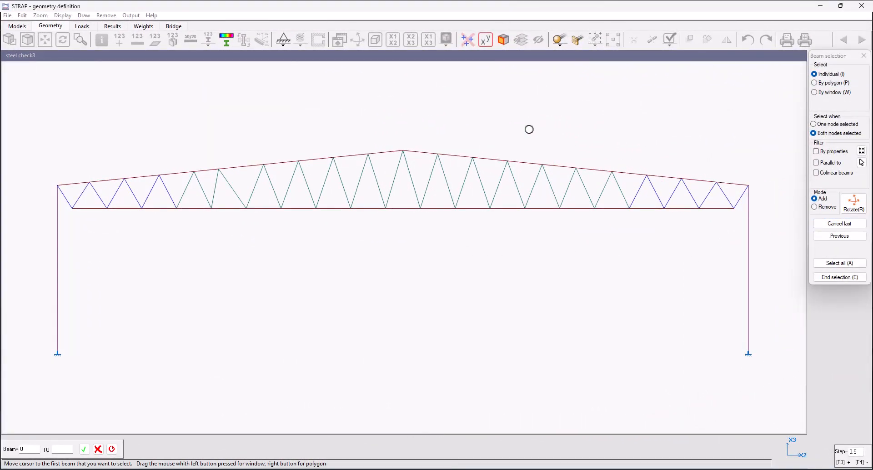
Select truss beams with three rectangular windows: right part, ridge area and left part
left_click_drag(525, 125, 680, 245)
left_click_drag(341, 116, 468, 242)
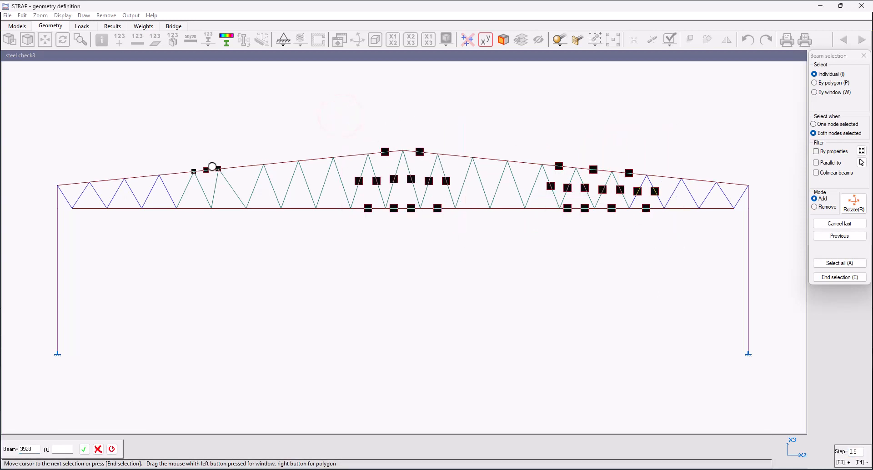
left_click_drag(177, 128, 296, 253)
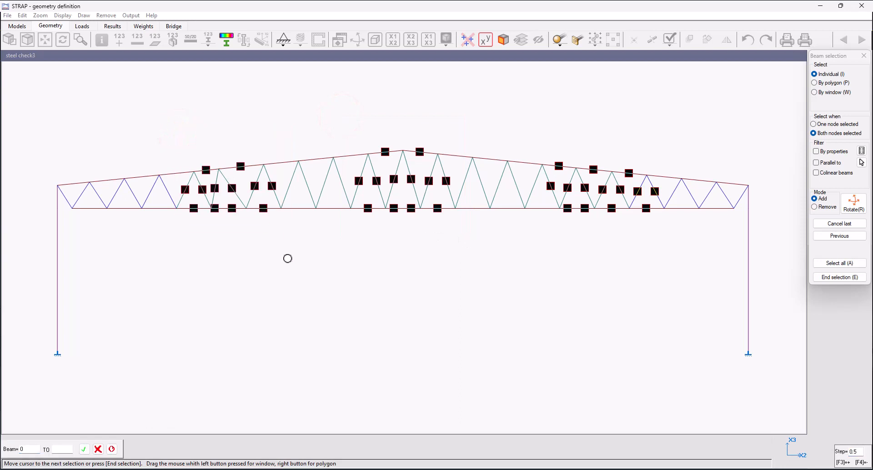
Pick the left column, cancel the column and left-window selections, and apply the M2 and M3 releases to the remaining selected beams
left_click(77, 285)
left_click(67, 284)
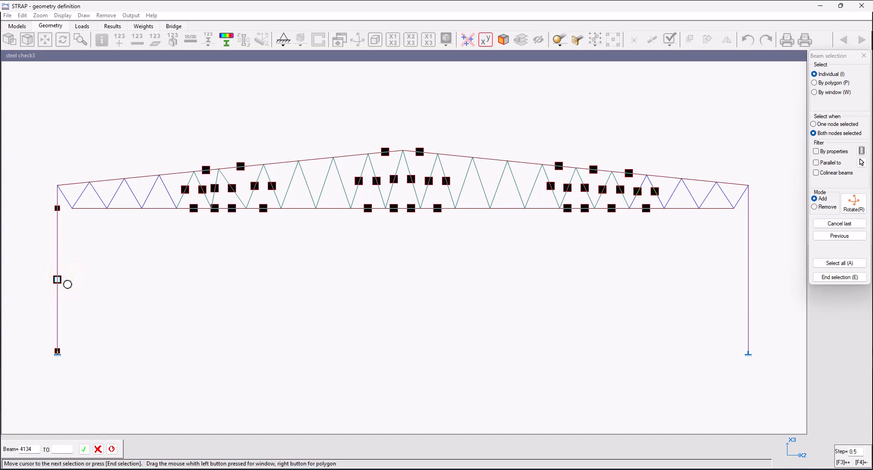
left_click(828, 228)
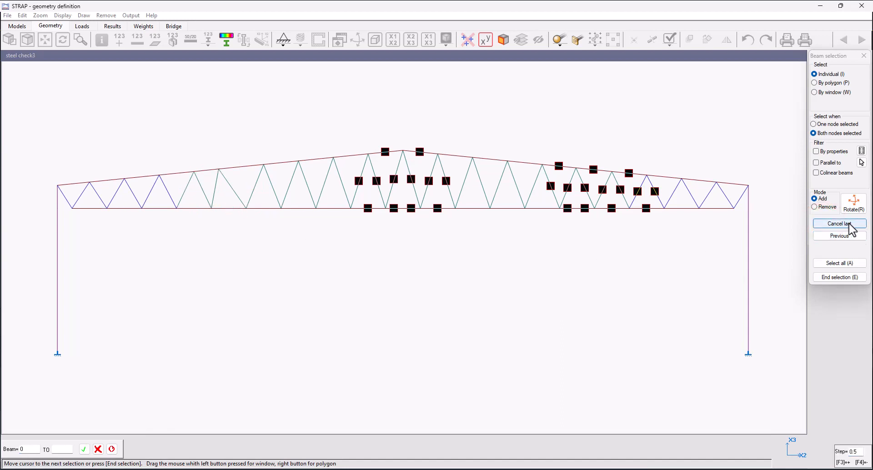
left_click(842, 277)
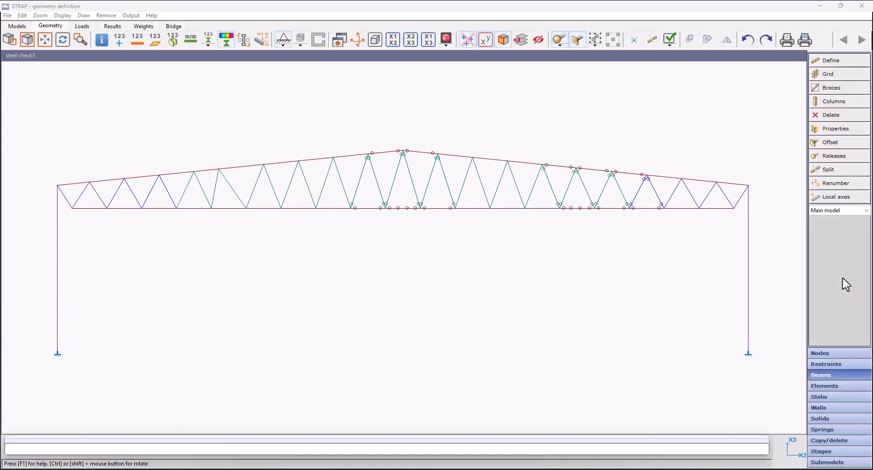
Start another M2 and M3 release assignment, review the list of saved previous beam selections, and leave without choosing one
left_click(841, 157)
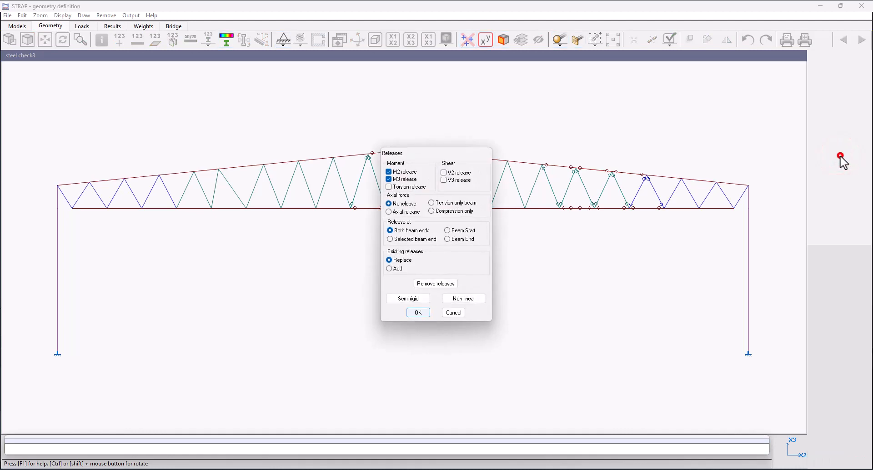
key("Return")
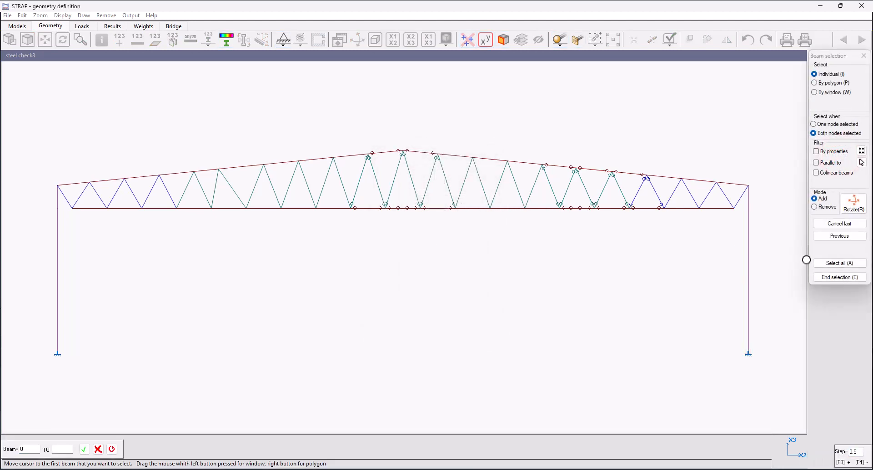
left_click(840, 237)
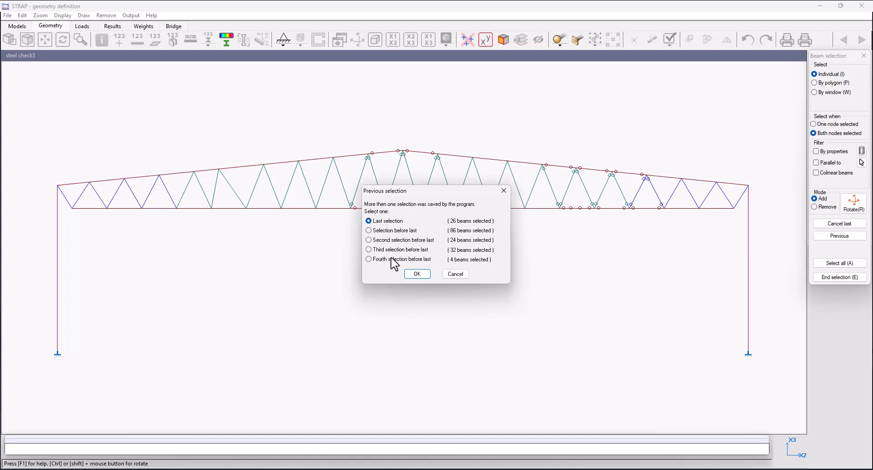
left_click(455, 274)
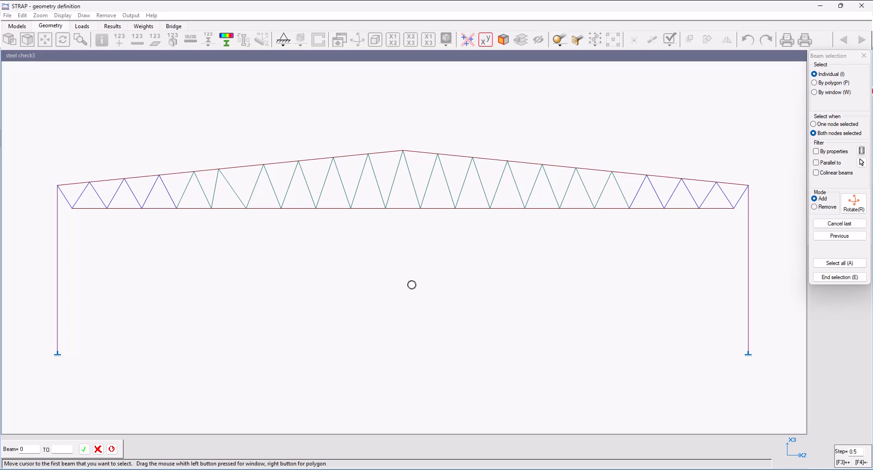
key("Escape")
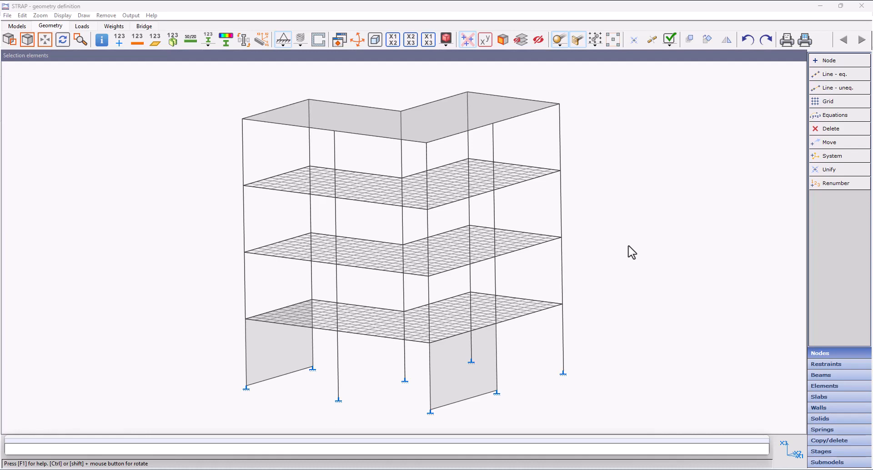
Assign pinned restraints to all supported nodes of the building model using the Restrained only filter
left_click(828, 364)
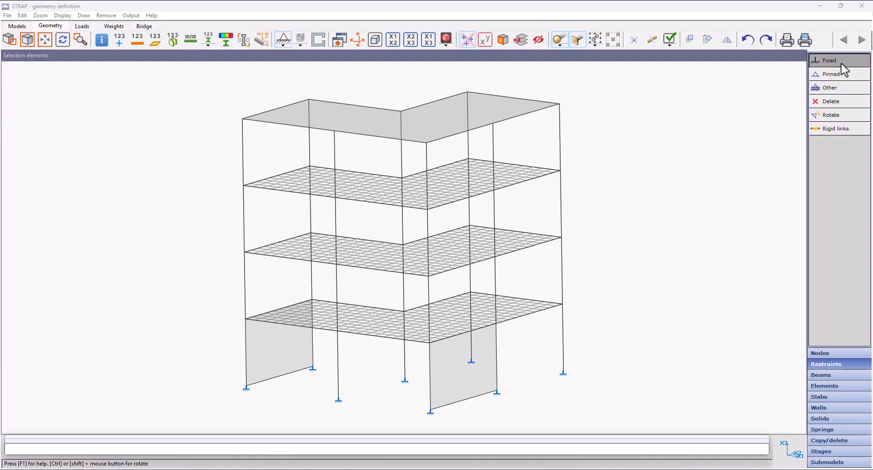
left_click(840, 74)
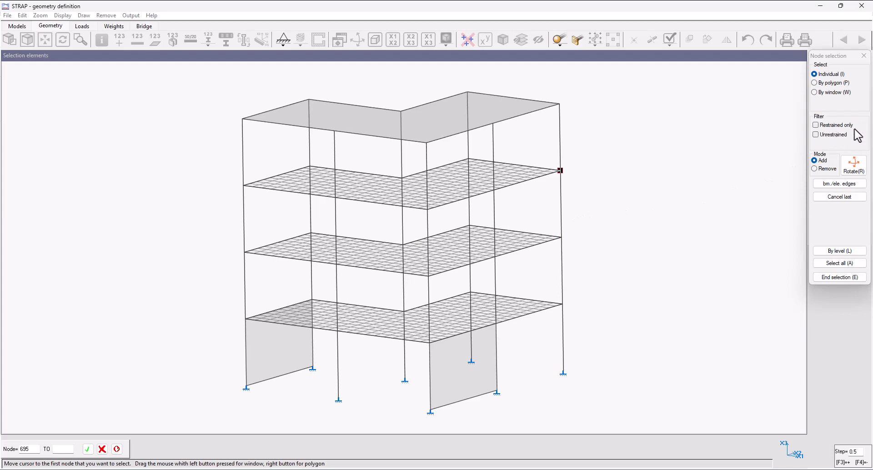
left_click(830, 127)
left_click(839, 264)
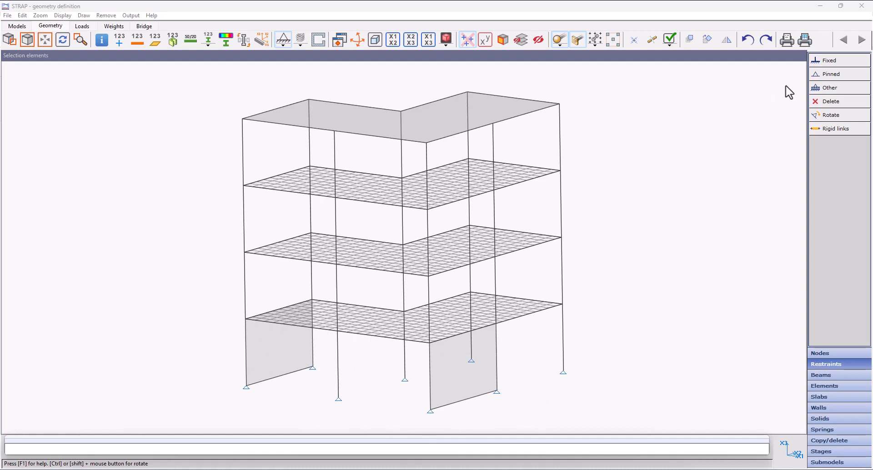
Assign fixed restraints to the base nodes of both ground-floor walls, selecting wall end nodes at the level of a column base node
left_click(826, 64)
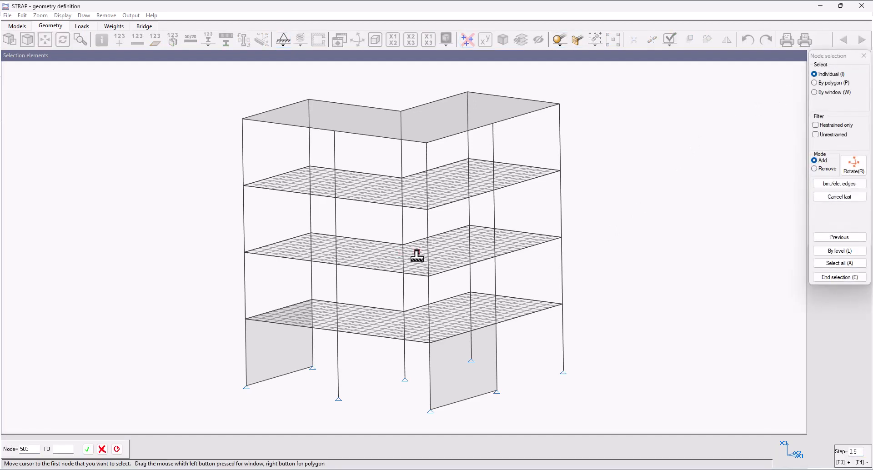
left_click(836, 187)
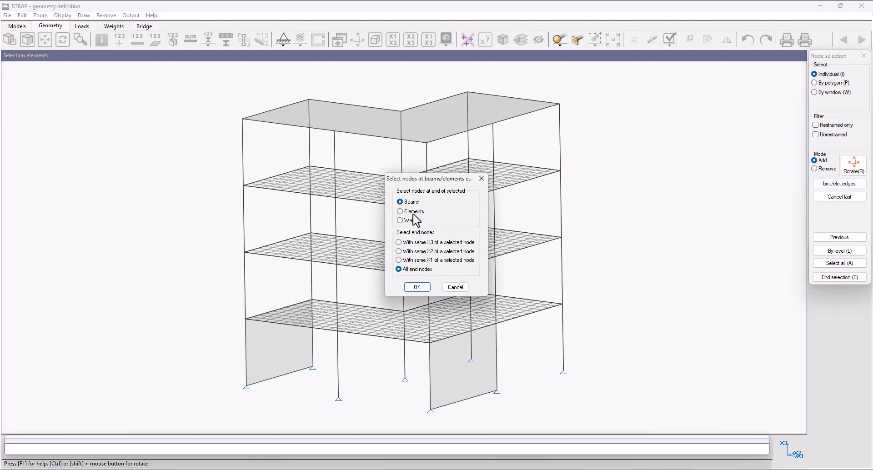
left_click(409, 222)
left_click(421, 287)
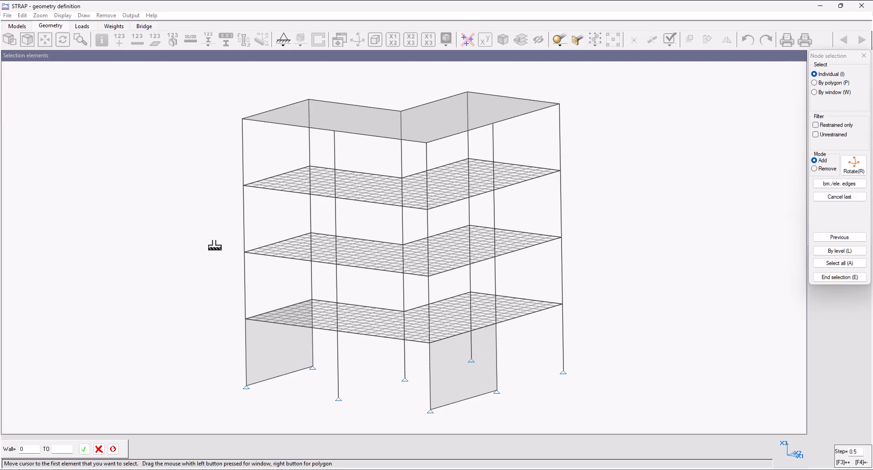
left_click_drag(191, 233, 638, 420)
key("Return")
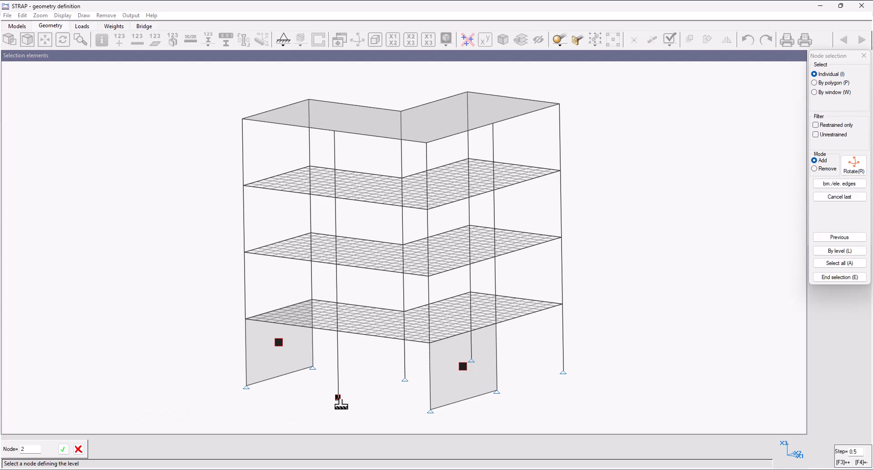
left_click(338, 399)
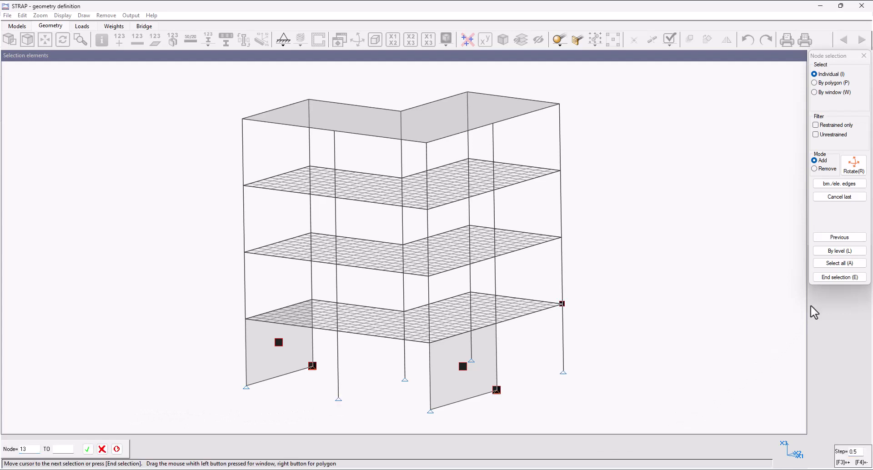
left_click(835, 278)
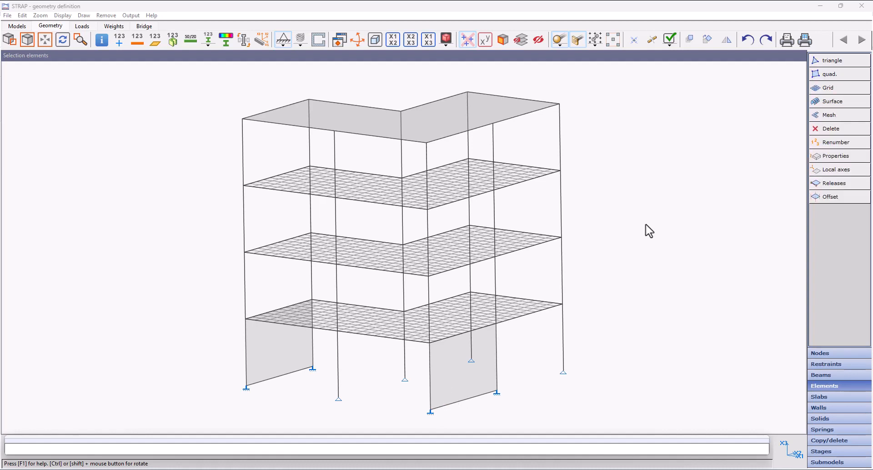
Assign an element property to the three meshed floors, selecting each one by mesh
left_click(839, 157)
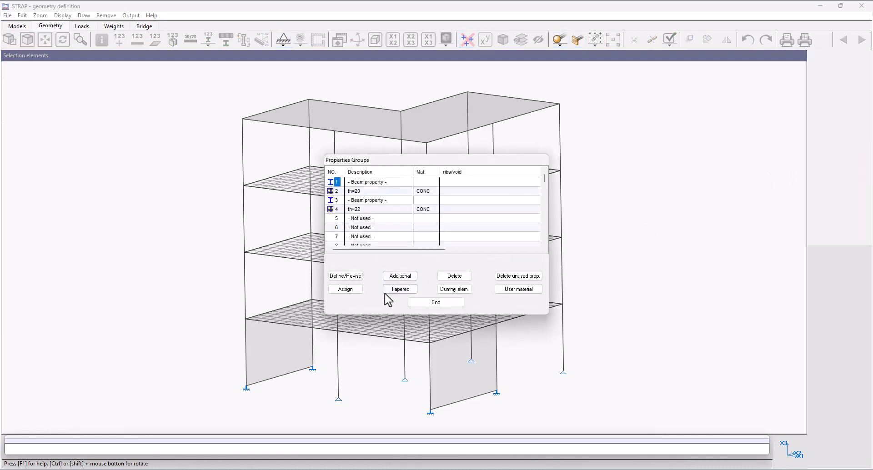
left_click(347, 292)
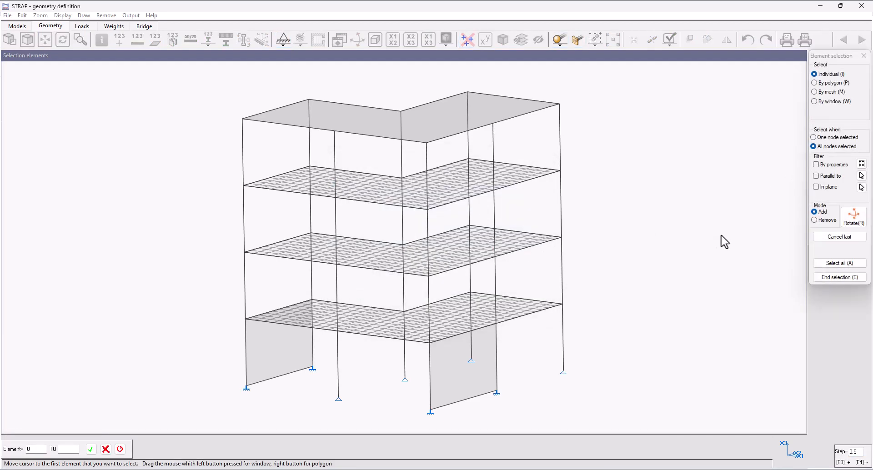
left_click(824, 93)
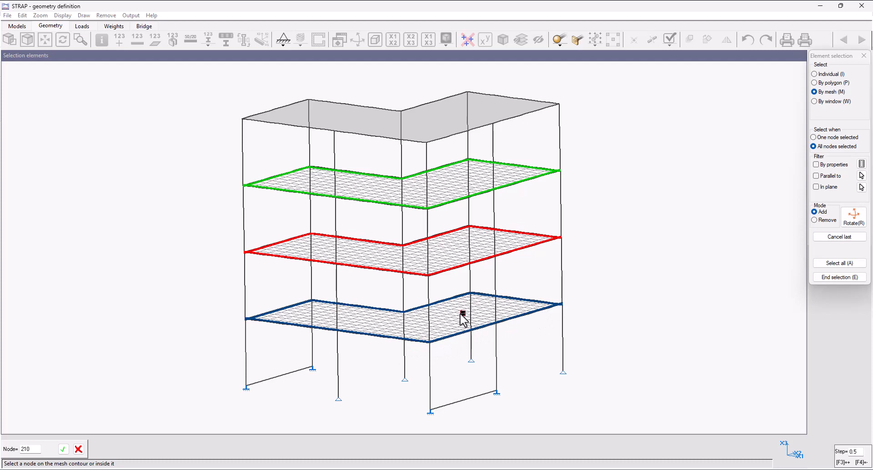
left_click(357, 319)
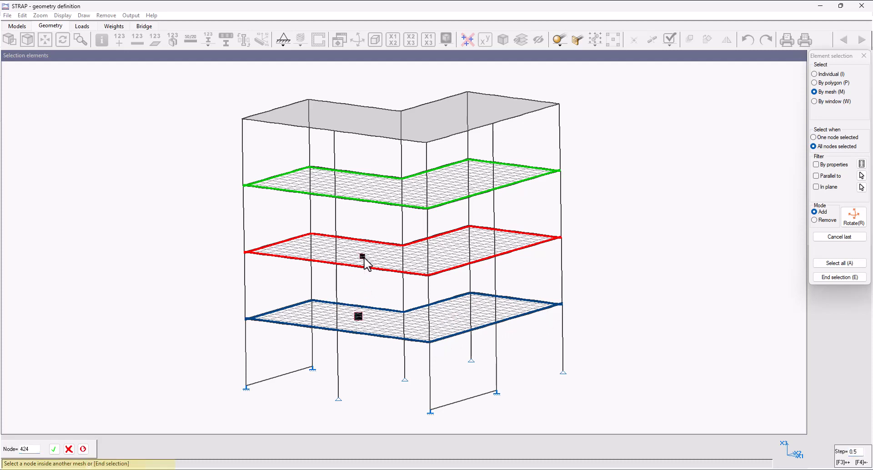
left_click(364, 257)
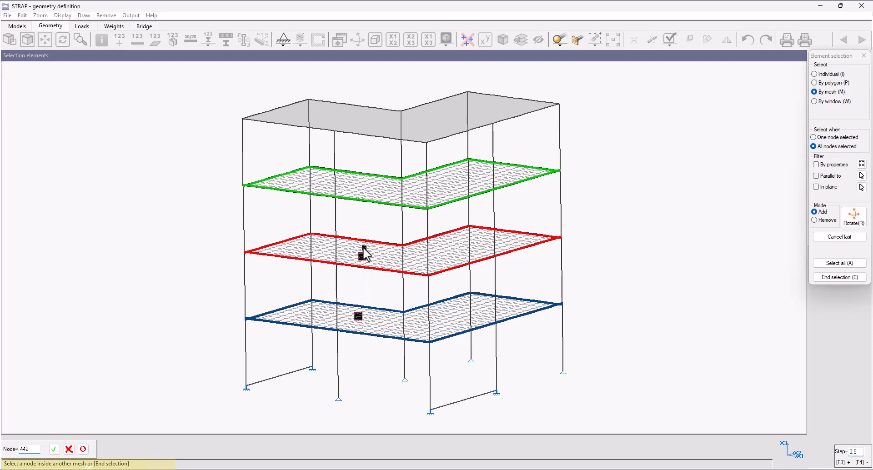
left_click(368, 188)
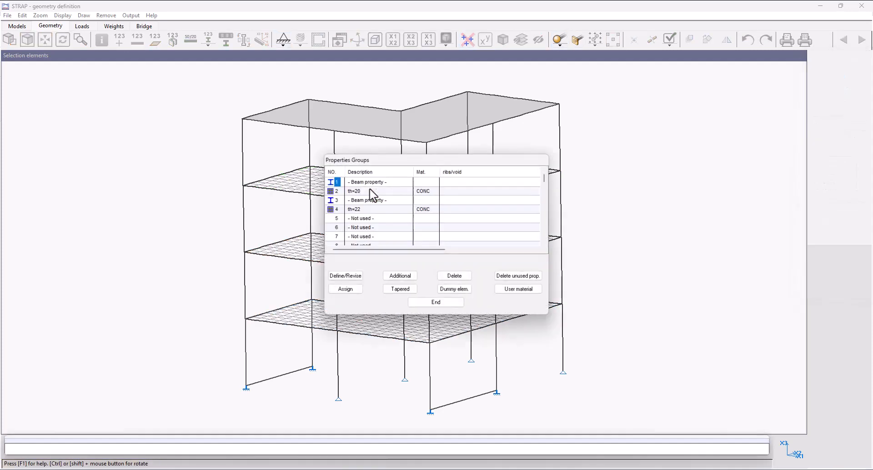
left_click(439, 305)
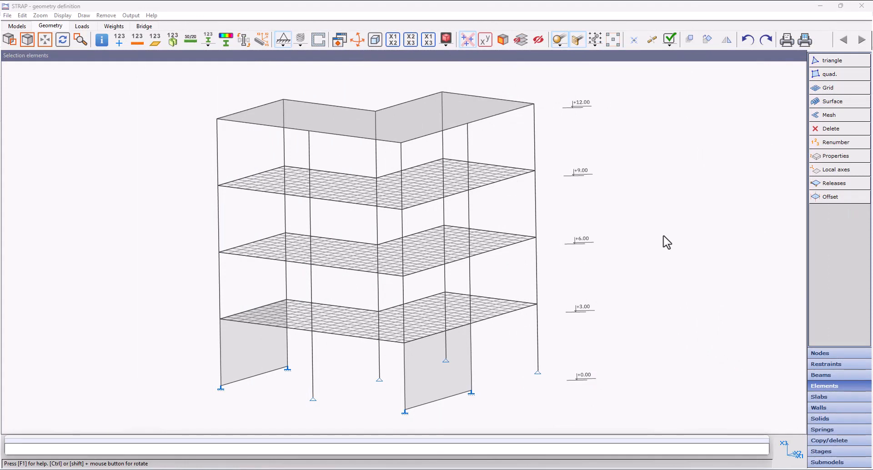
Assign property group 4 (th=22) to the +3.00 floor elements, using the In plane filter with a window around the building
left_click(835, 156)
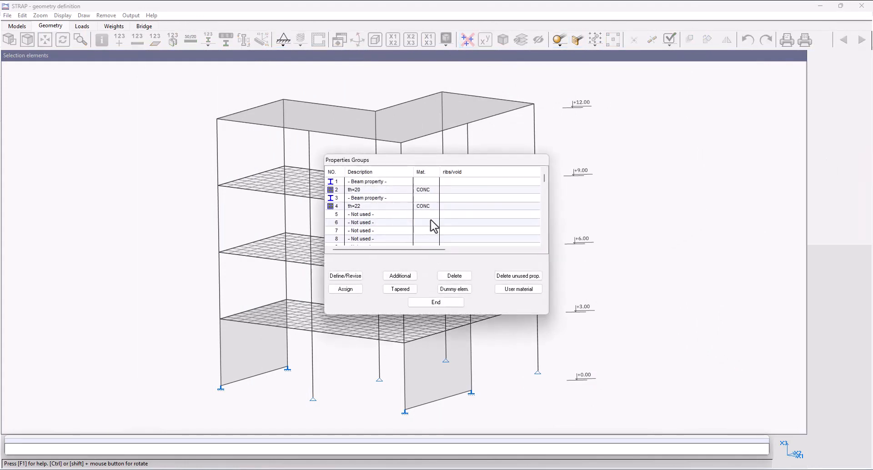
left_click(347, 289)
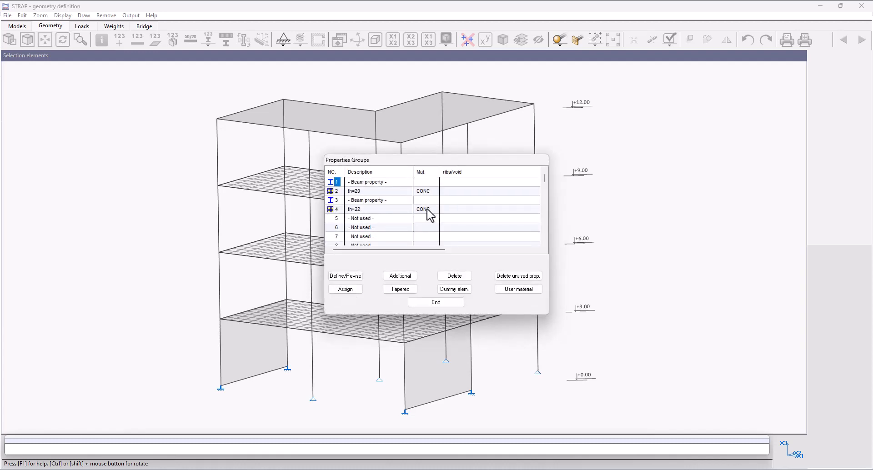
left_click(336, 210)
left_click_drag(376, 161, 139, 136)
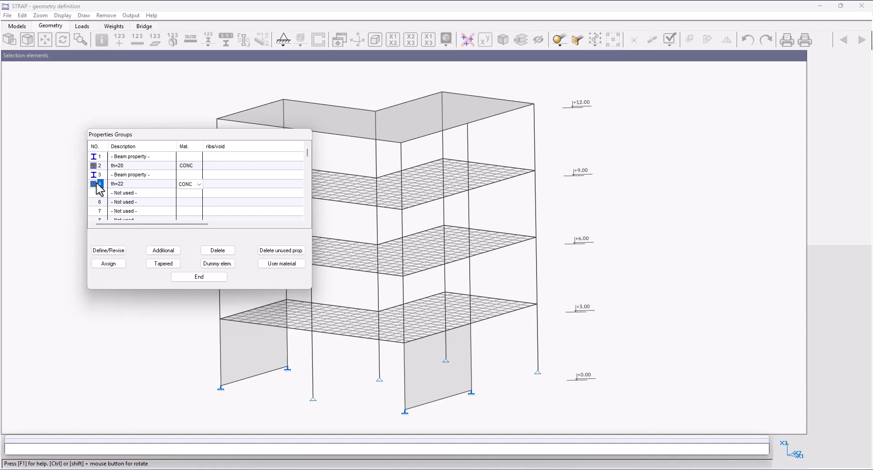
left_click(112, 265)
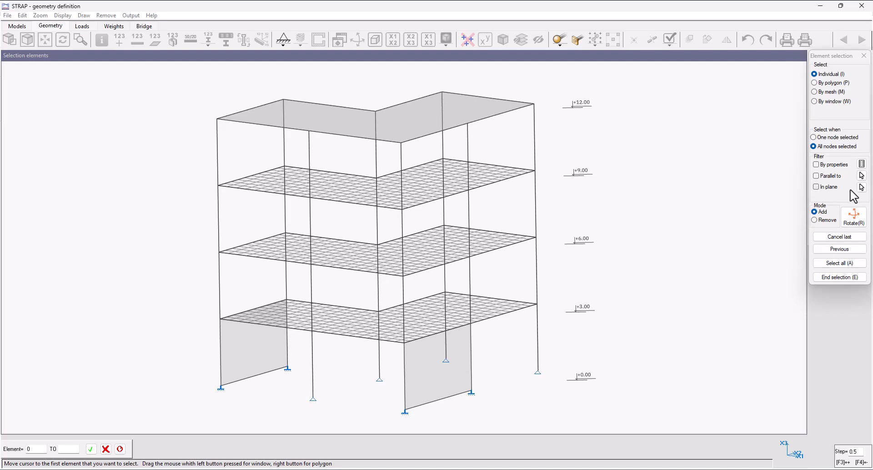
left_click(817, 187)
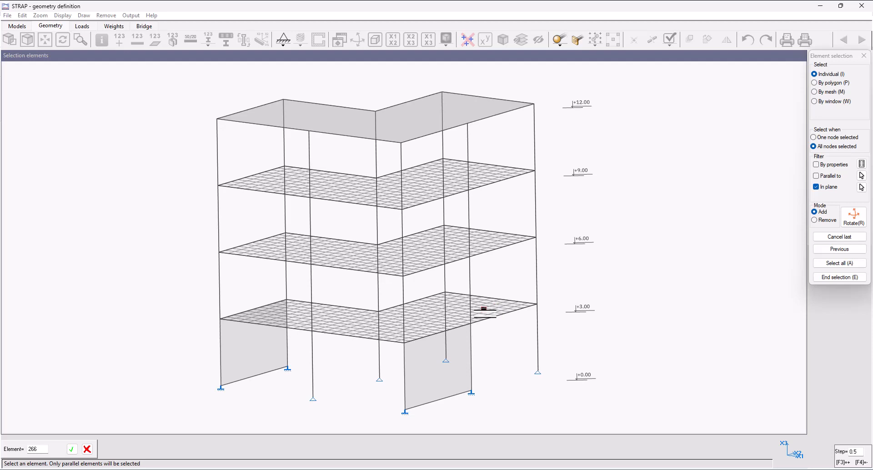
left_click(484, 311)
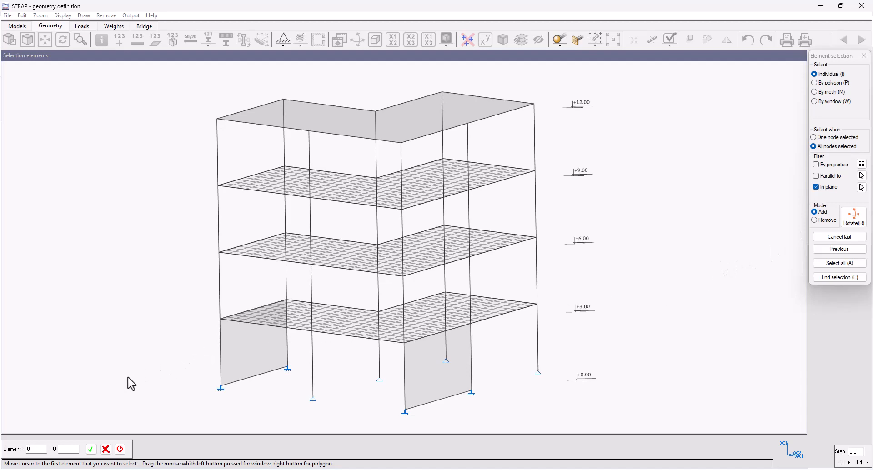
left_click_drag(128, 376, 630, 83)
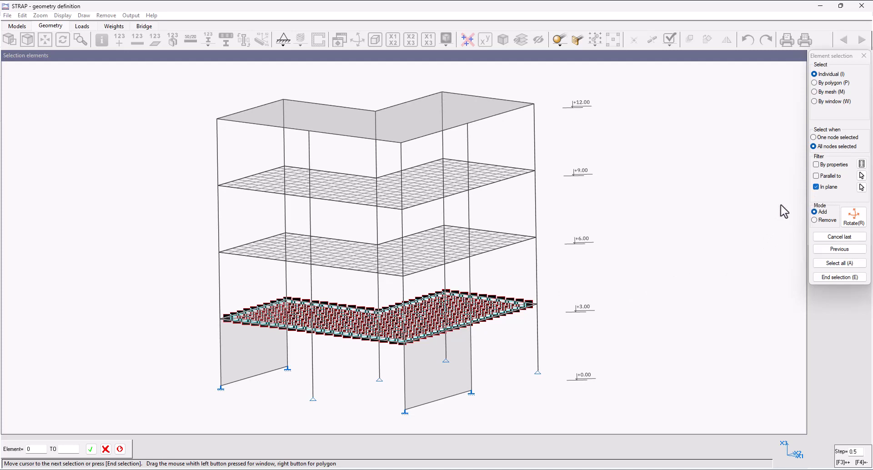
left_click(834, 276)
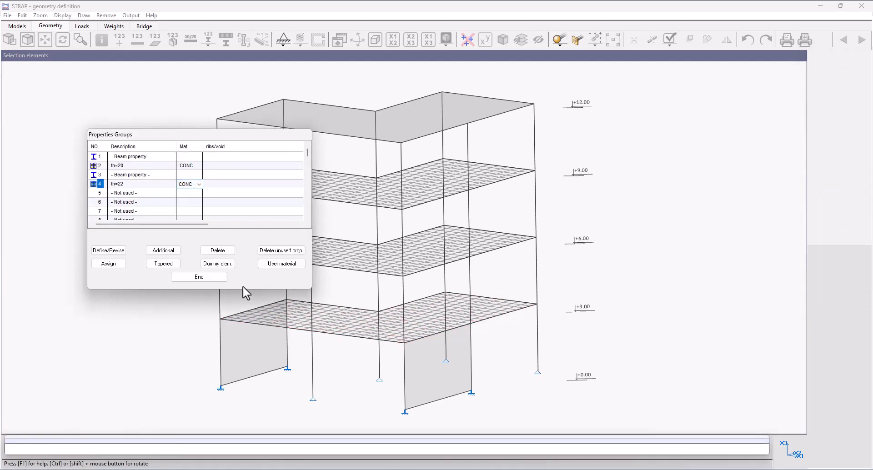
left_click(225, 278)
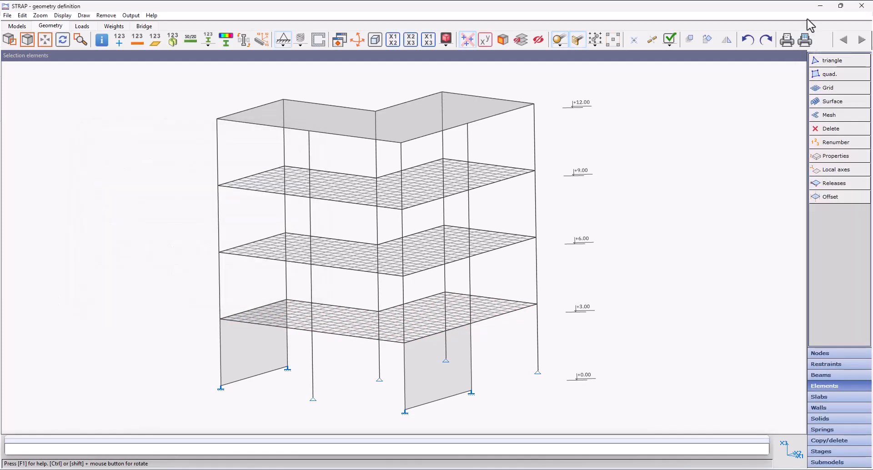
Display the property groups on the model and rotate the view to examine the floor assignments
left_click(209, 40)
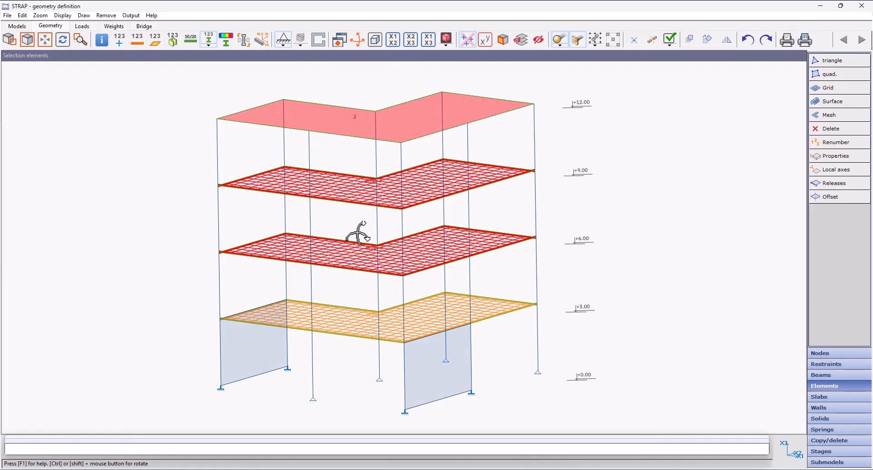
left_click_drag(355, 234, 357, 241, "ctrl")
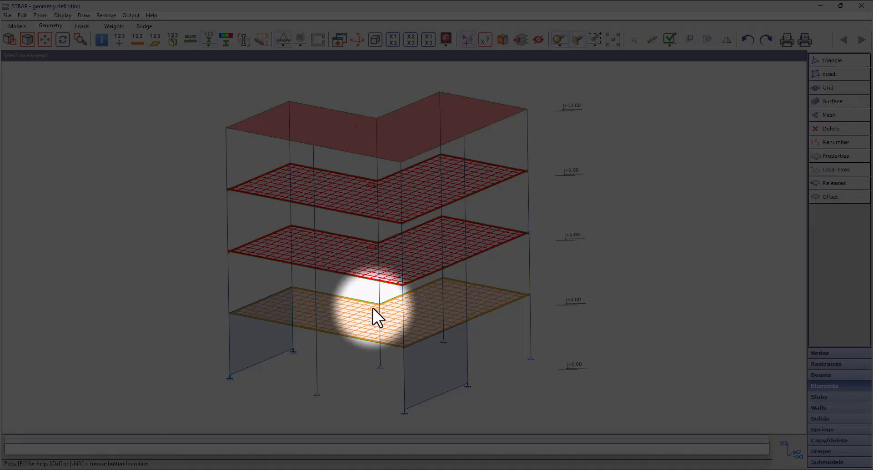